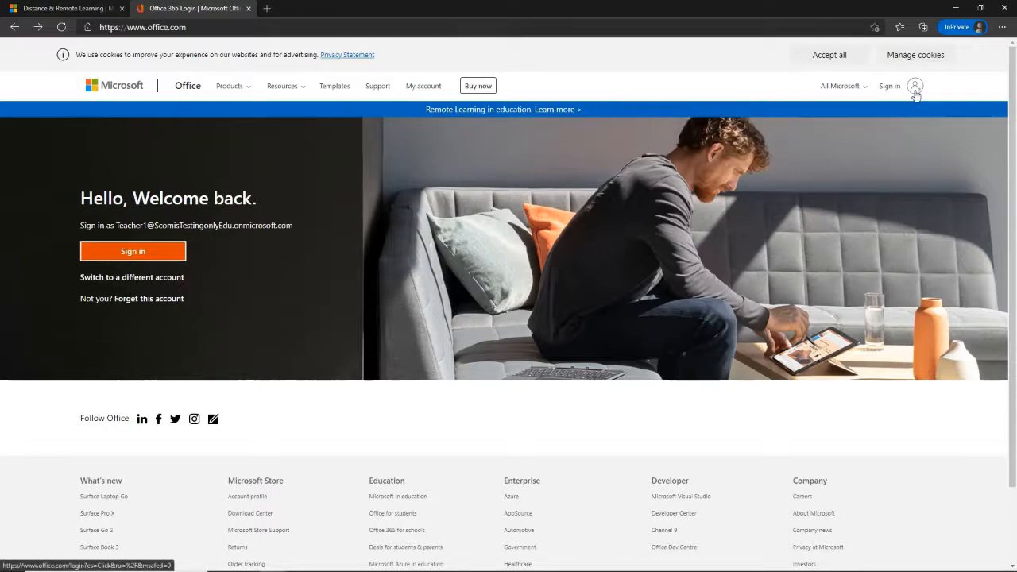
Sign in to Office 365 with the teacher account's e-mail and password, declining to stay signed in
click(915, 92)
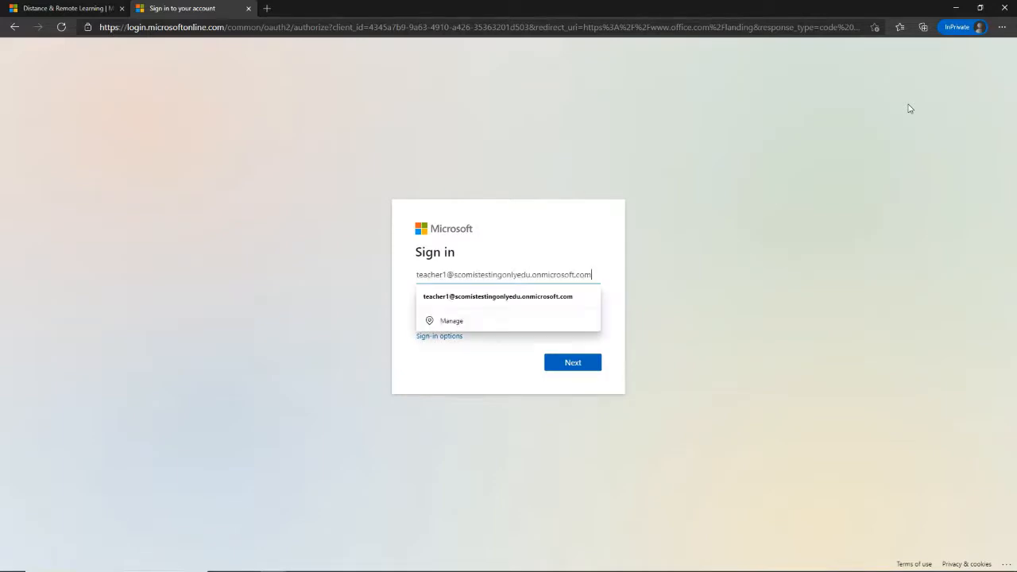
click(581, 303)
click(583, 363)
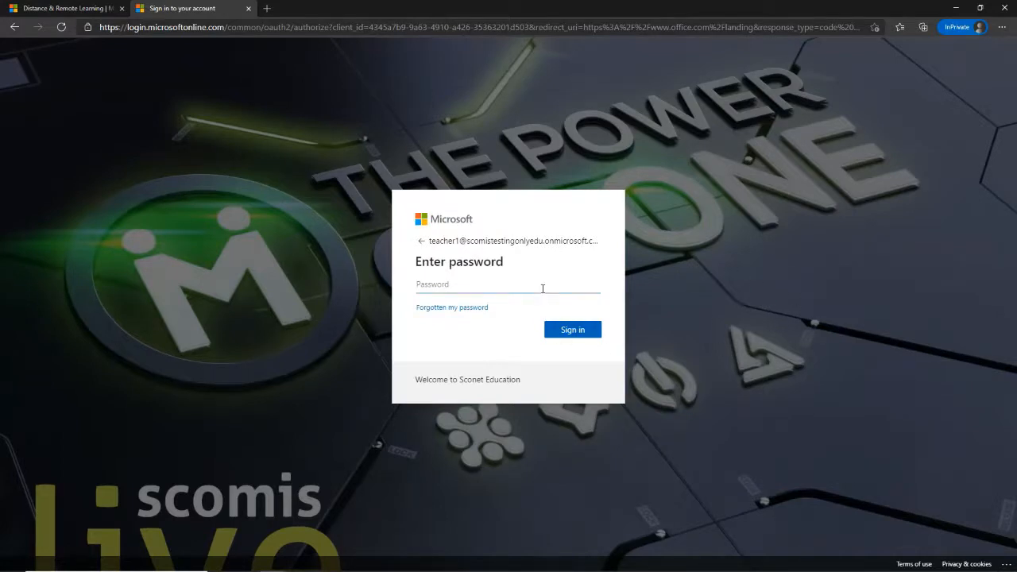
text(********)
key(Return)
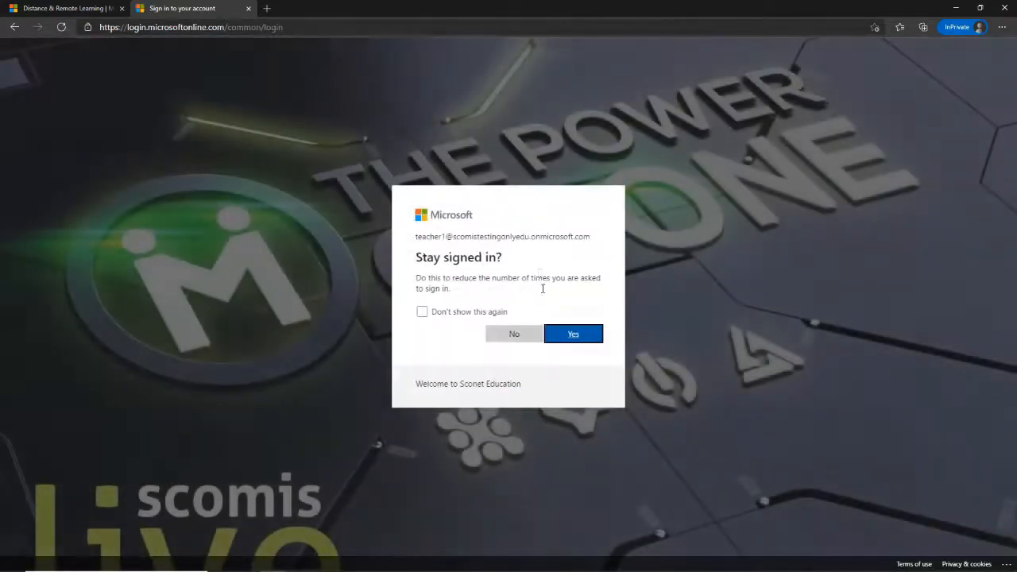
click(513, 336)
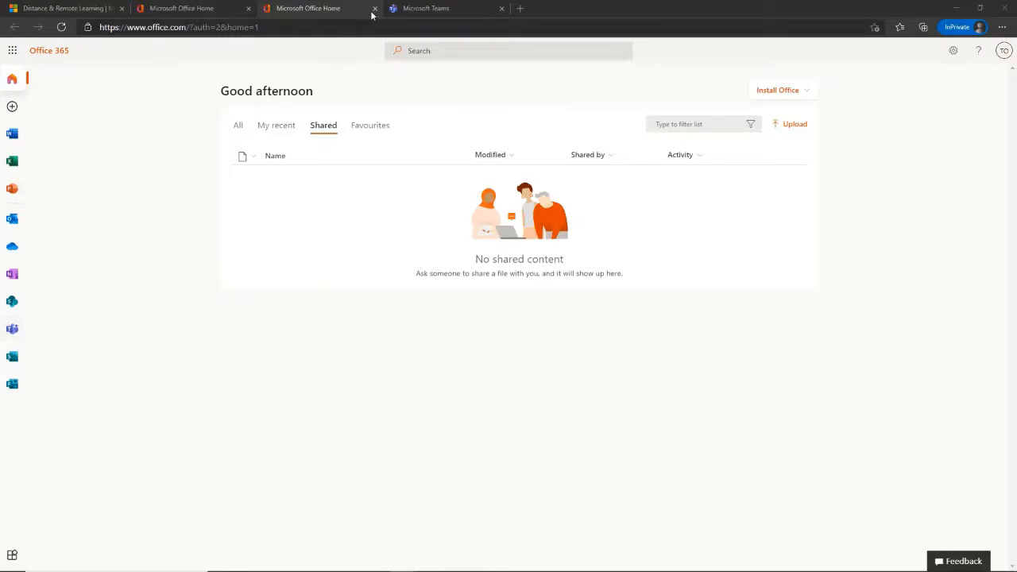
Switch to Microsoft Teams and create a new team of type Class named "My Class"
click(433, 11)
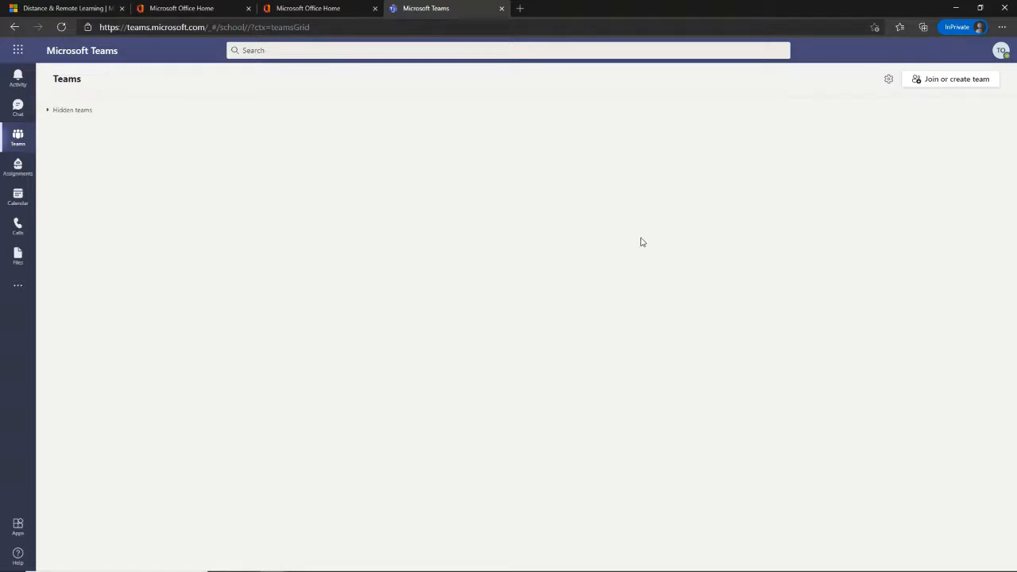
click(977, 80)
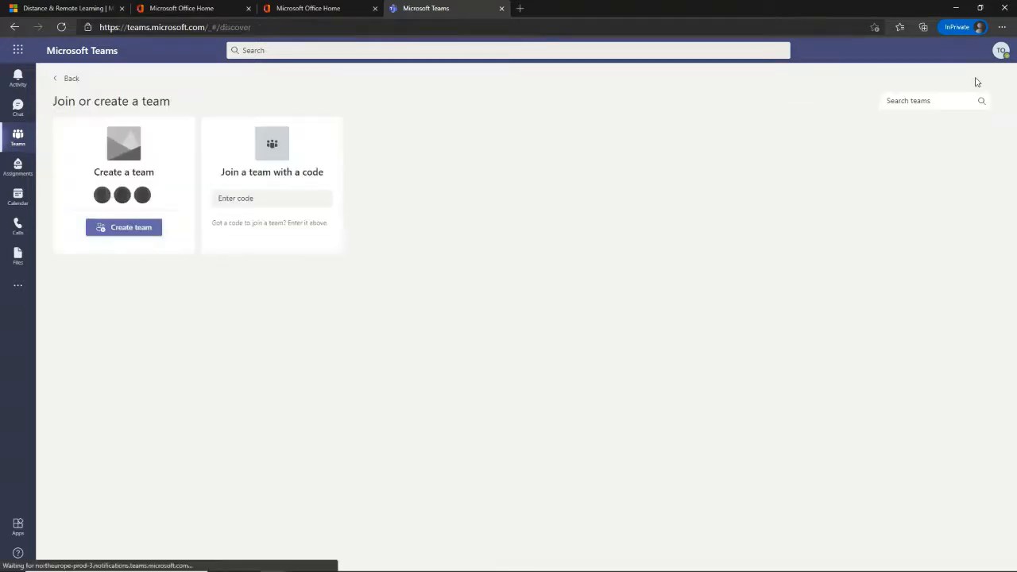
click(133, 230)
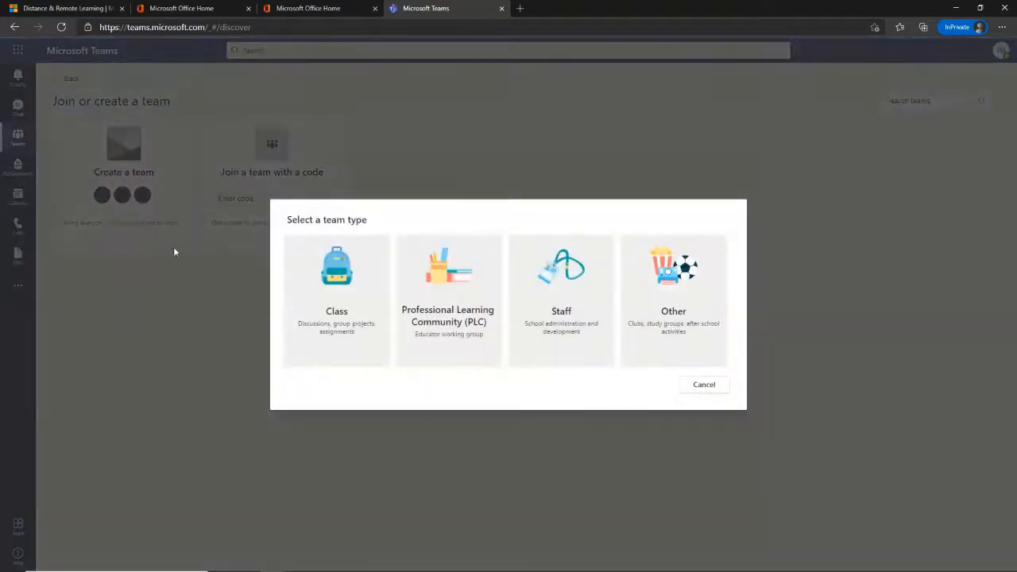
click(344, 286)
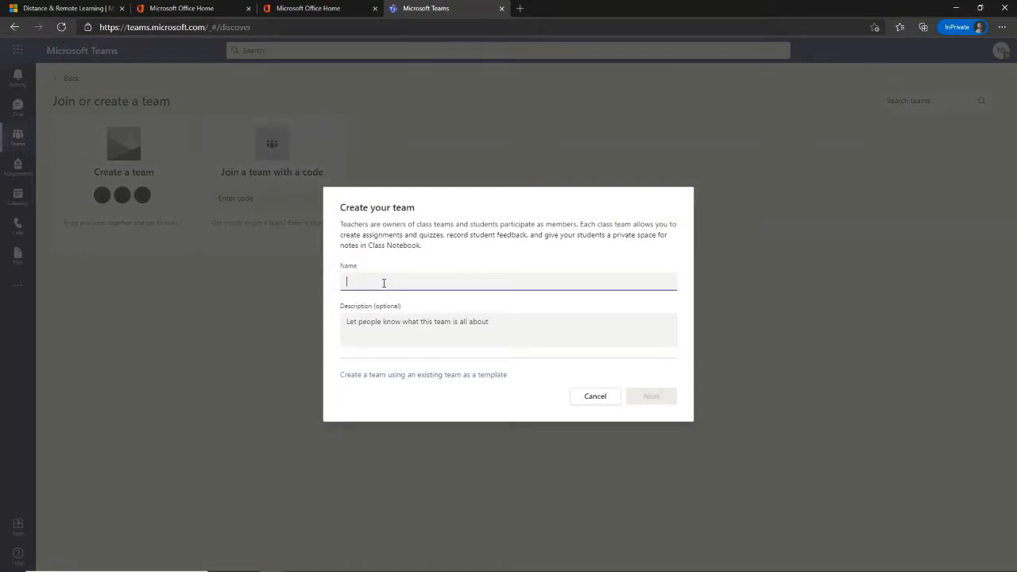
text(My Class)
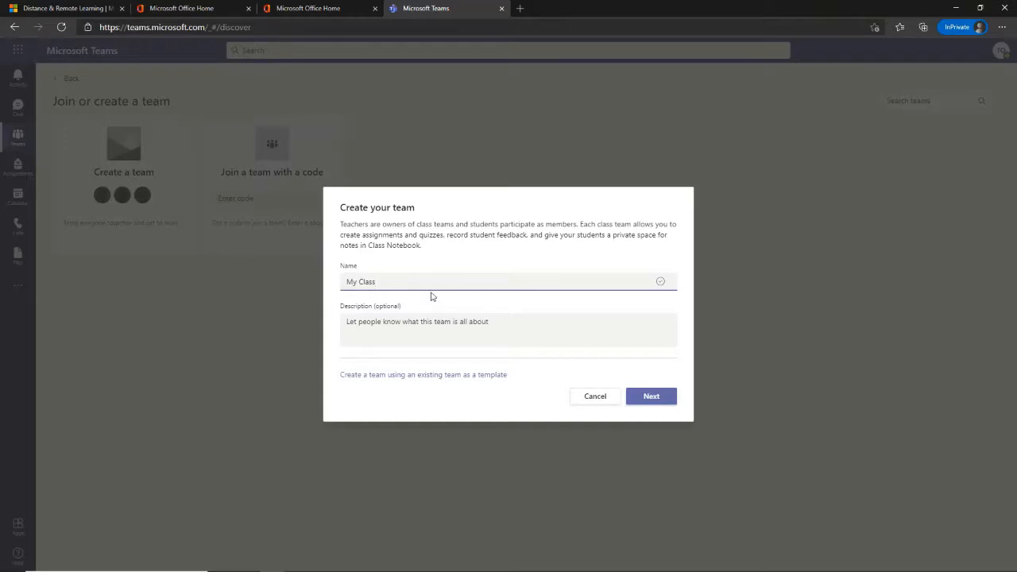
click(671, 402)
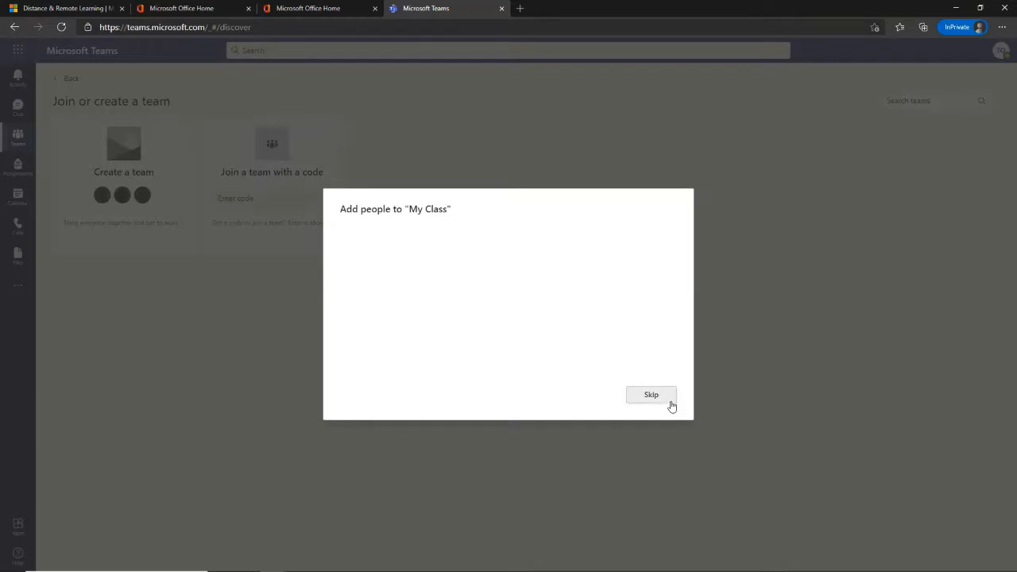
Add the two student accounts to My Class as students, check the option for adding teachers, and finish adding people
text(st)
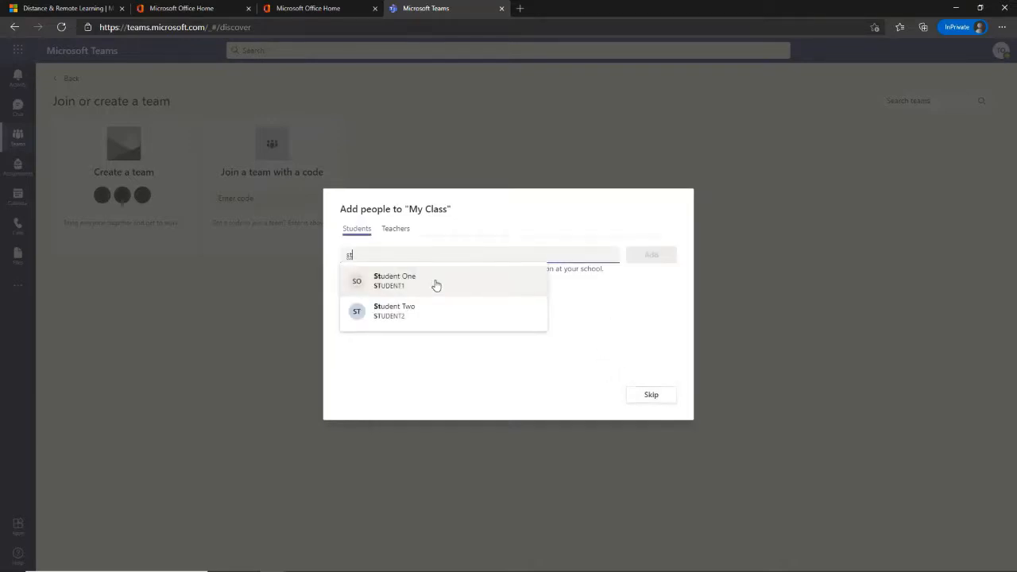
click(436, 285)
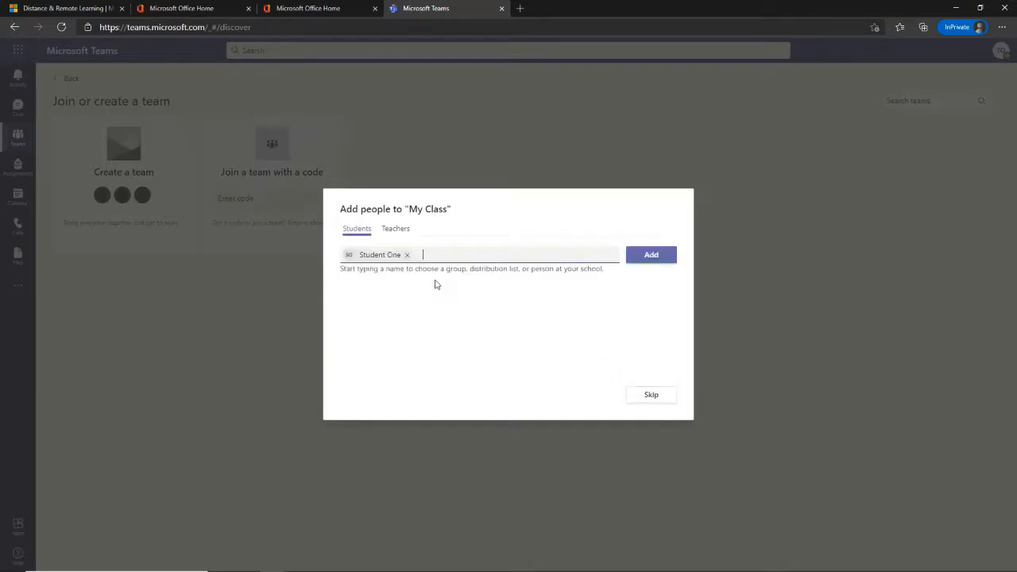
text(st)
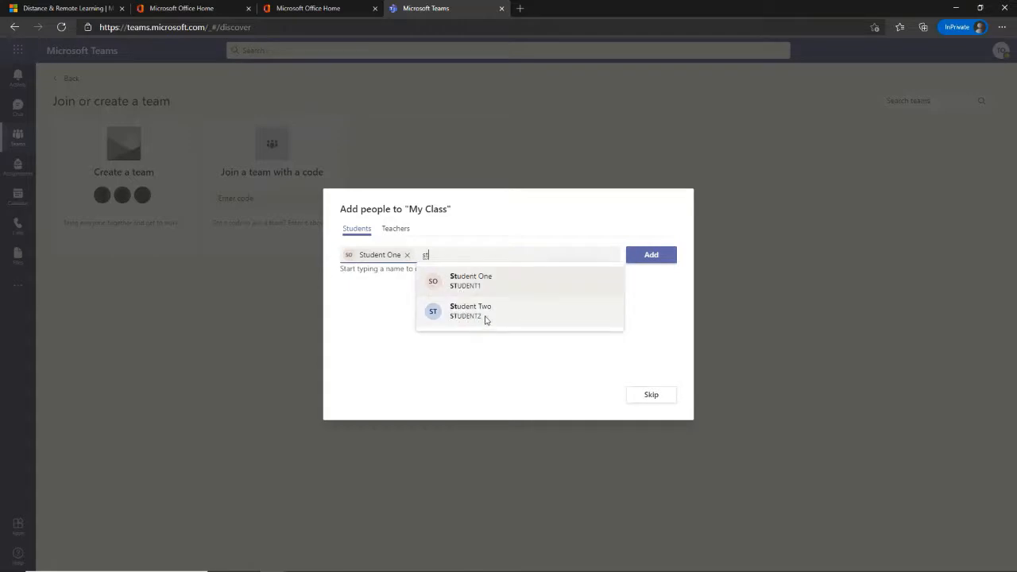
click(484, 320)
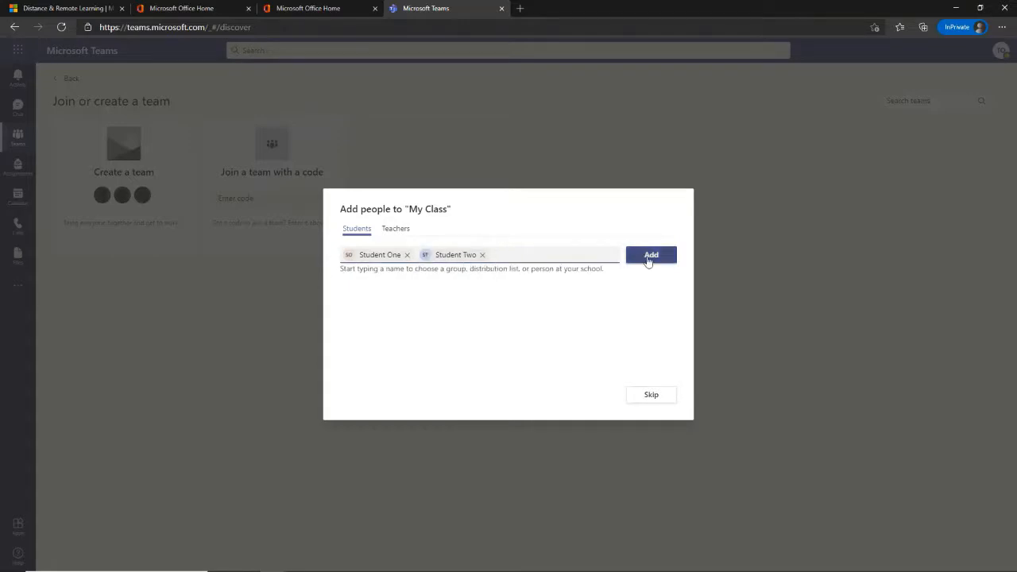
click(651, 254)
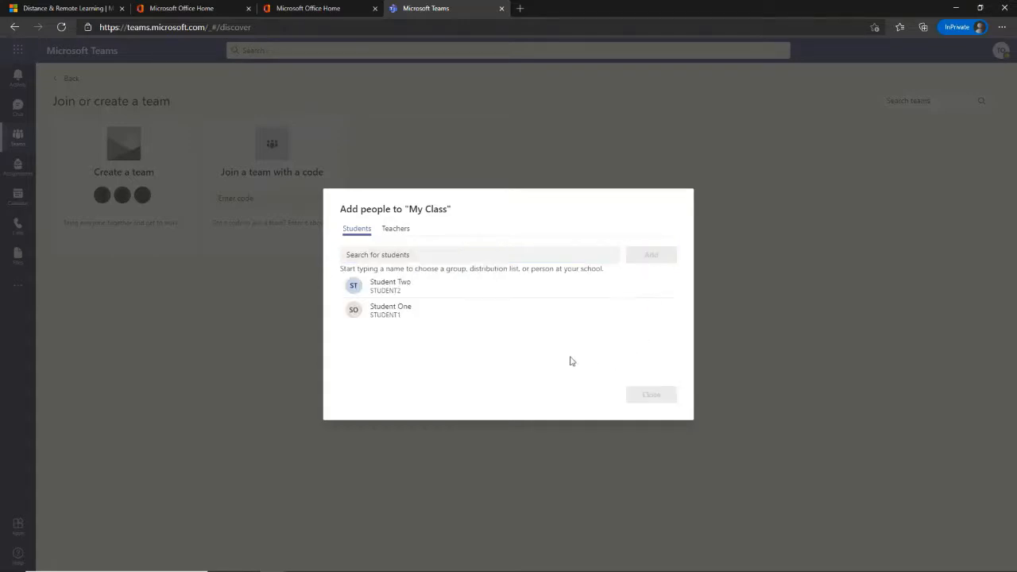
click(400, 232)
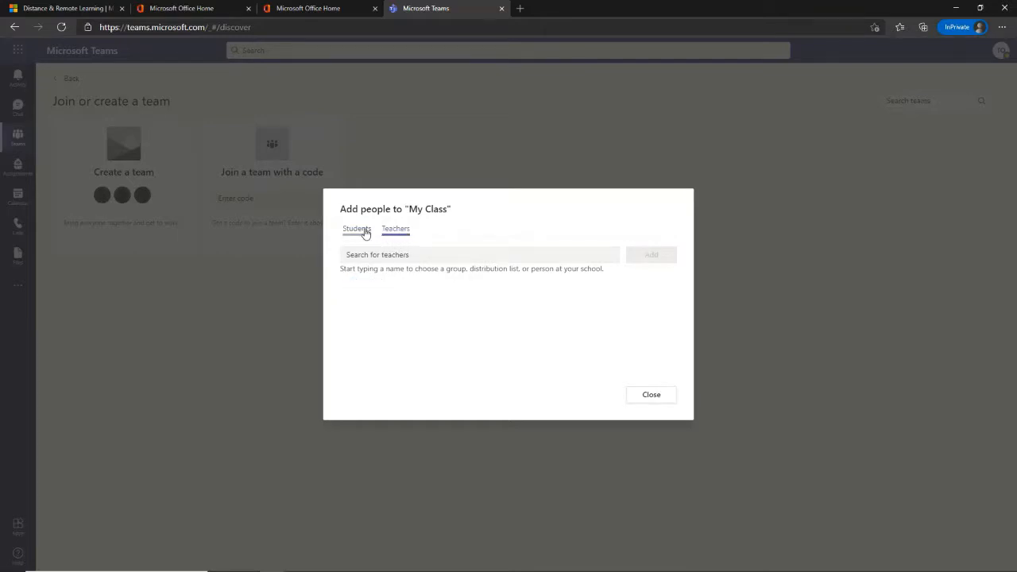
click(365, 231)
click(654, 395)
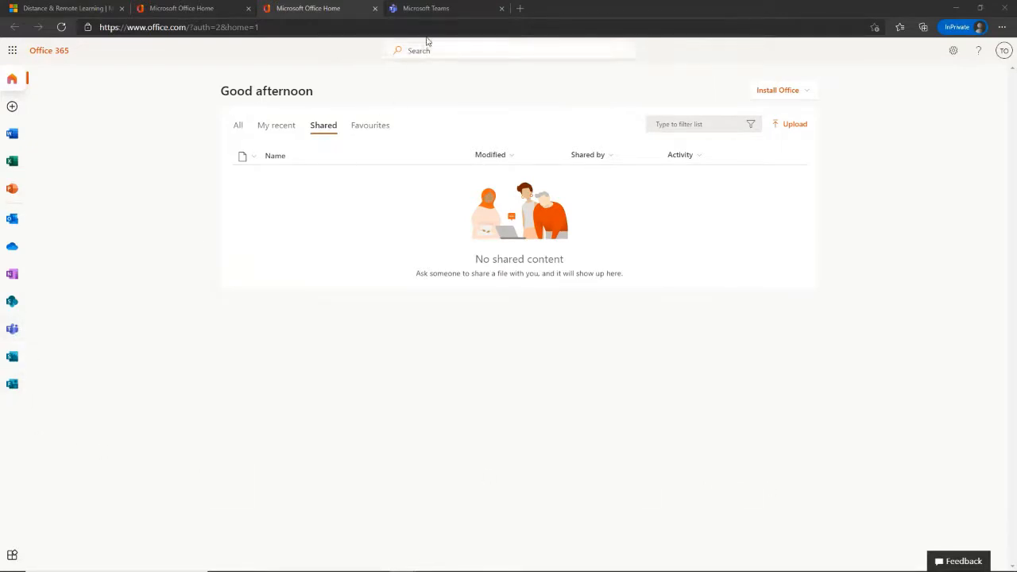
Change the My Class team's avatar to the pink picture with coloured pencils and update the class details
click(433, 9)
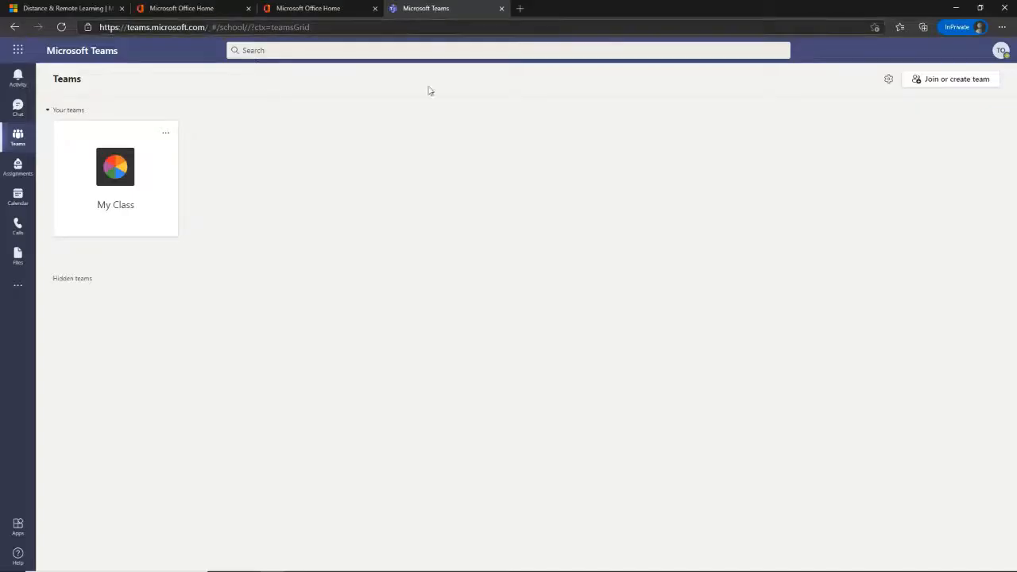
click(167, 137)
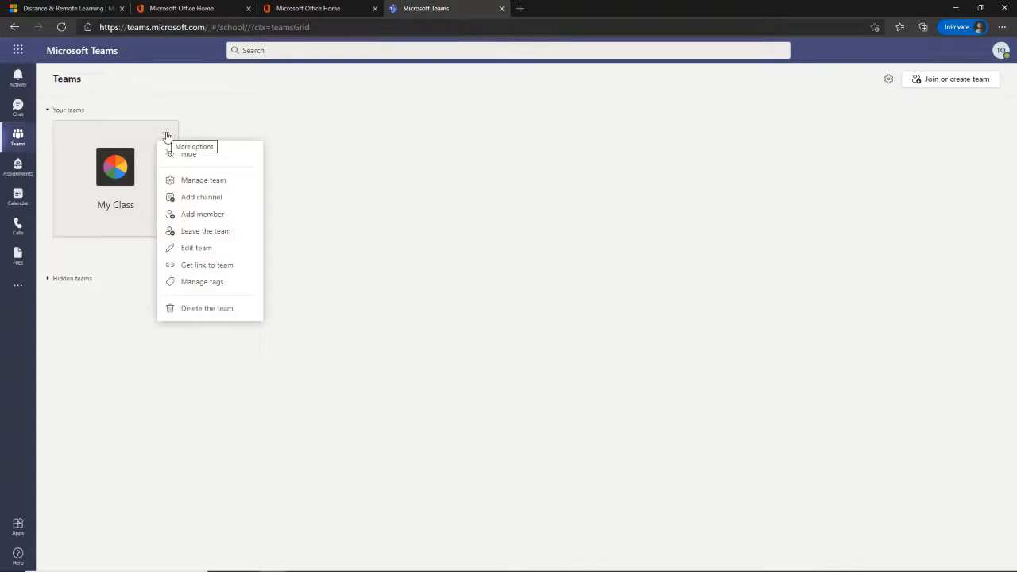
click(213, 247)
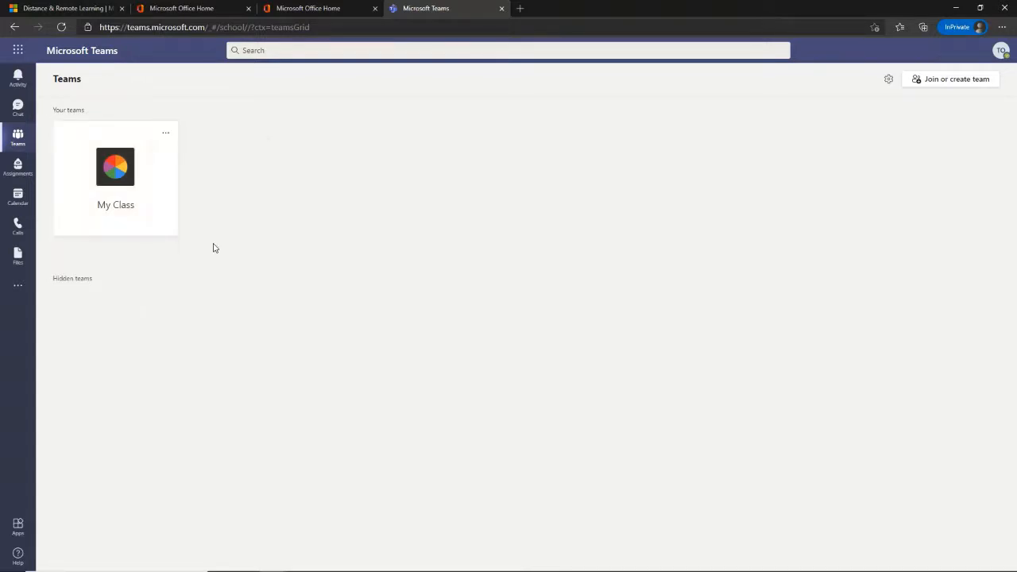
click(471, 290)
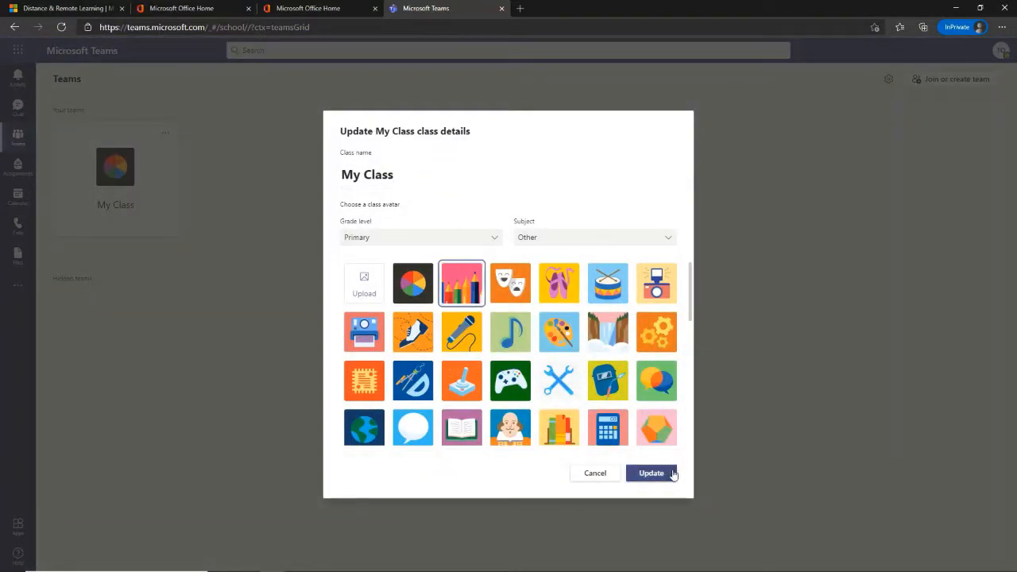
click(669, 474)
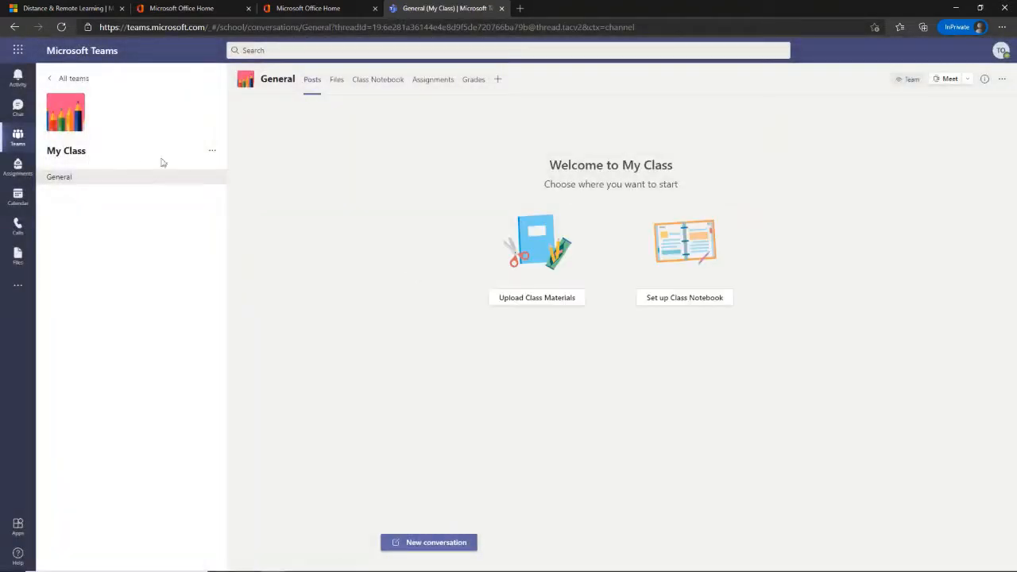
Open team management for My Class and expand the list of members and guests
click(211, 151)
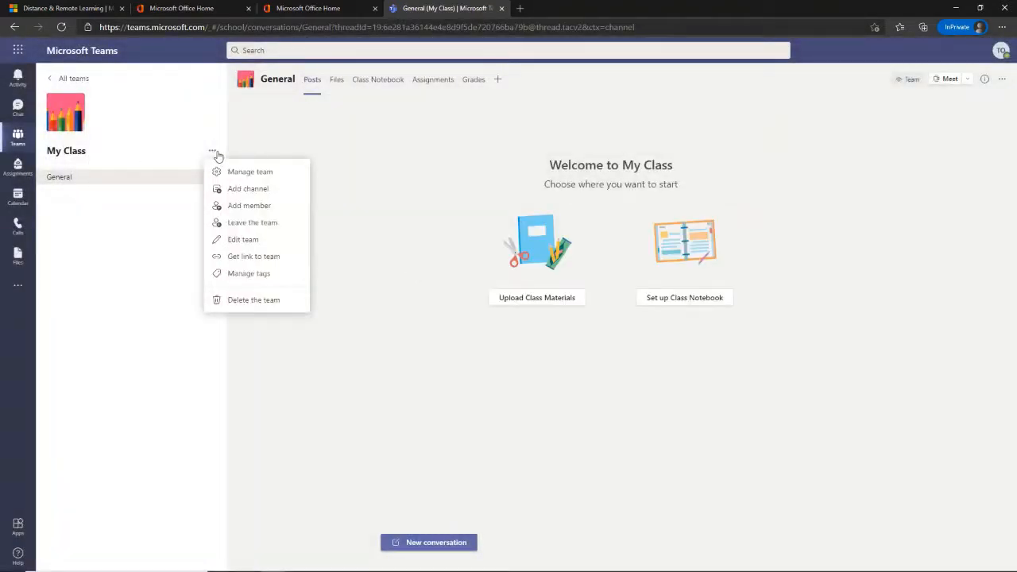
click(275, 171)
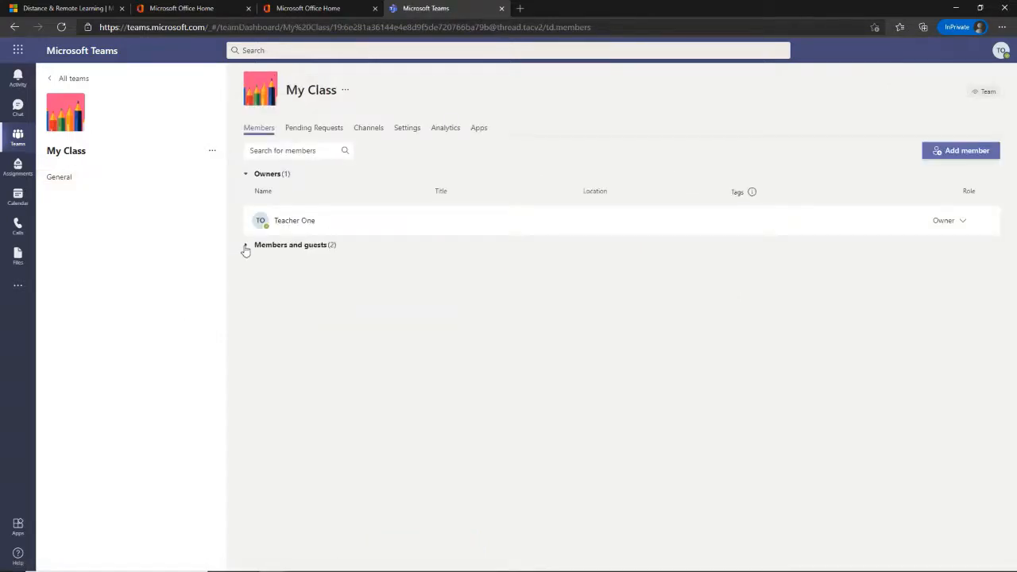
click(245, 248)
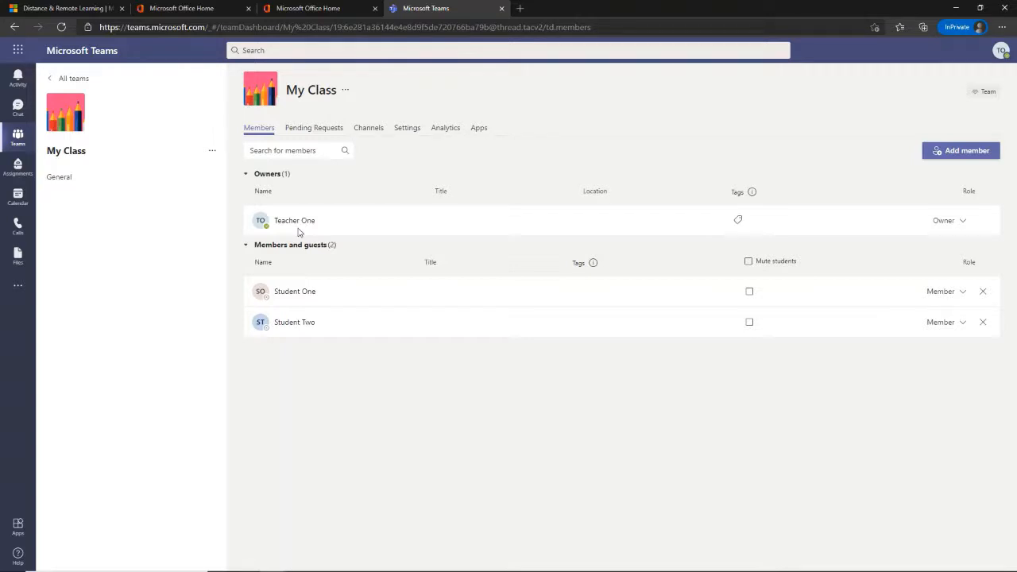
Look through the General channel's Files, Class Notebook, Assignments and Grades sections
click(62, 179)
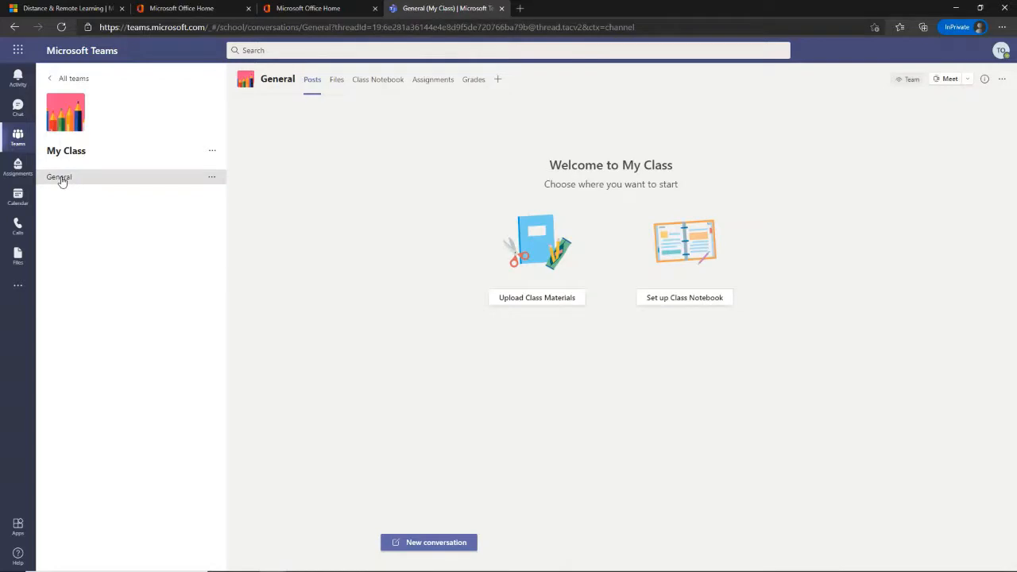
click(338, 84)
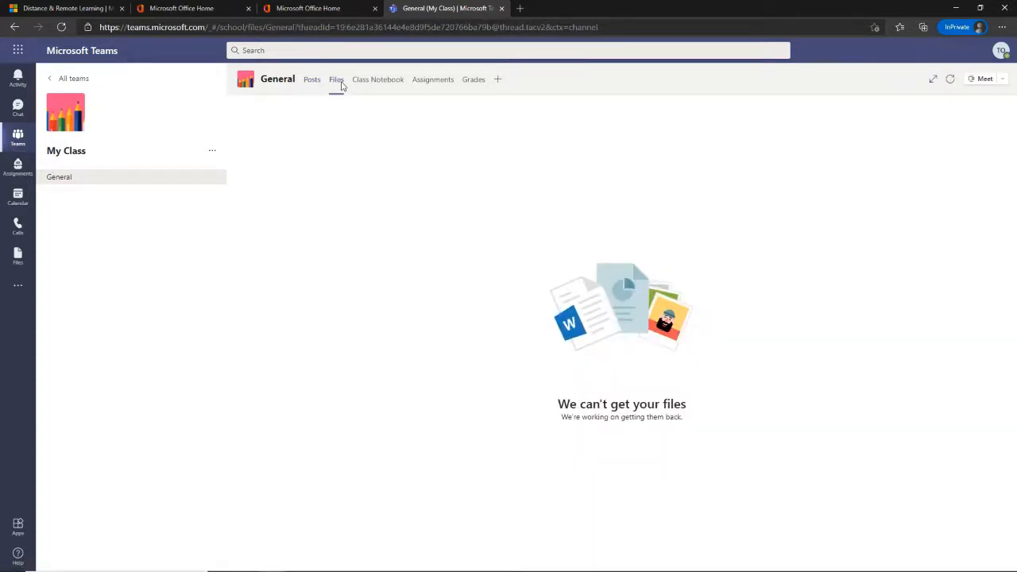
click(373, 83)
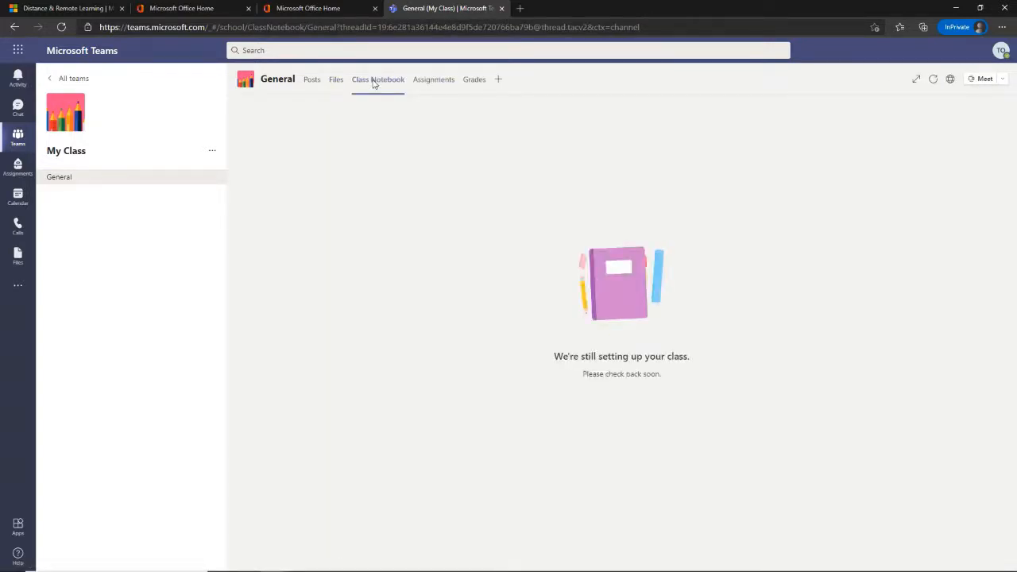
click(432, 83)
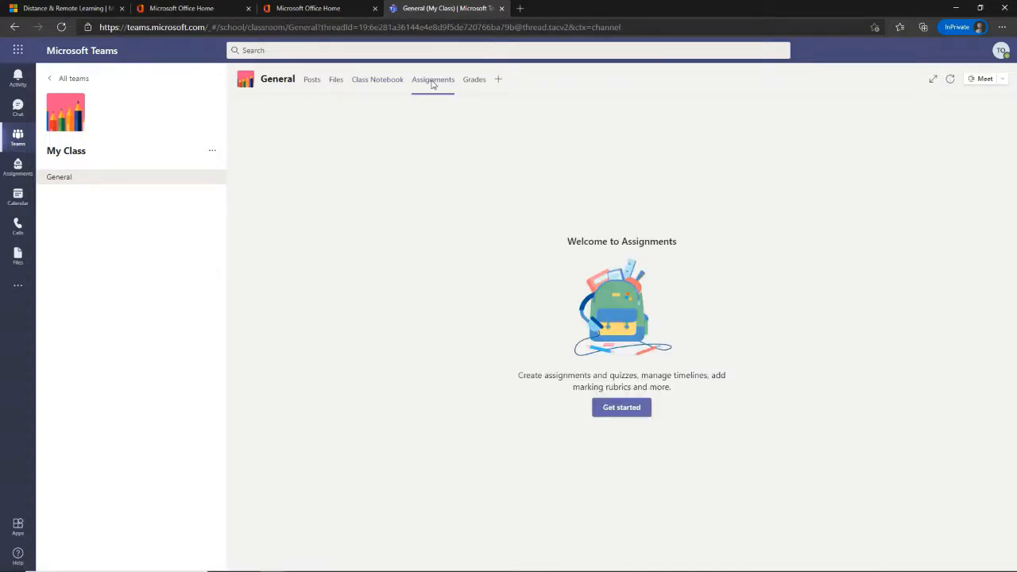
click(472, 83)
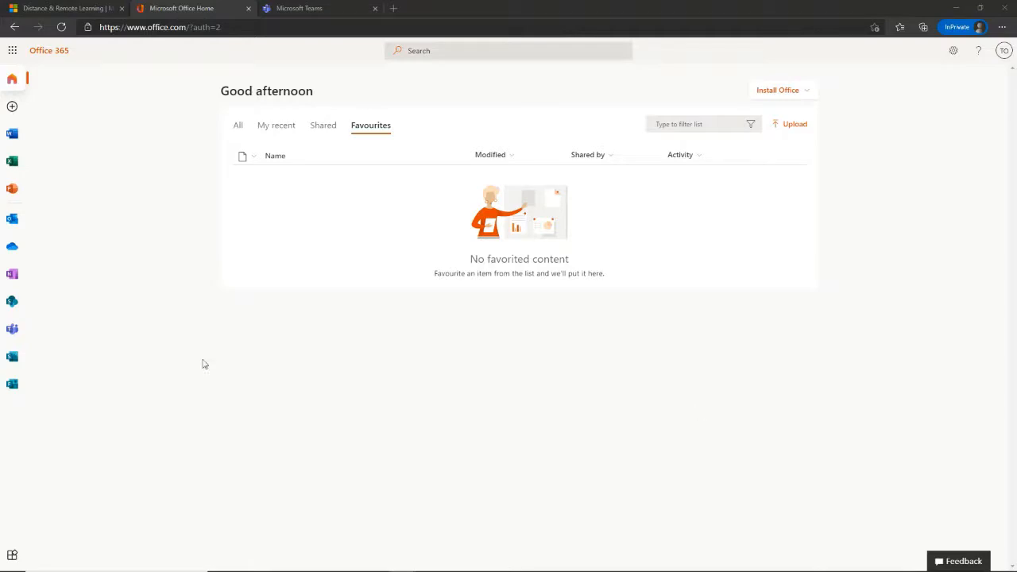
Switch to OneDrive, review the file types that can be created, and view Activity Worksheet.docx before closing it
click(12, 246)
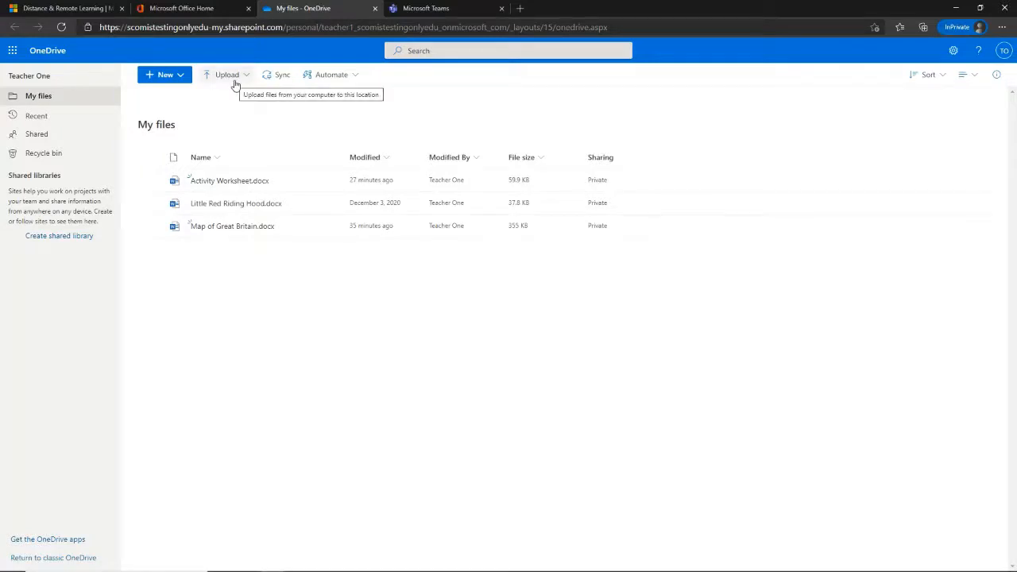
click(179, 75)
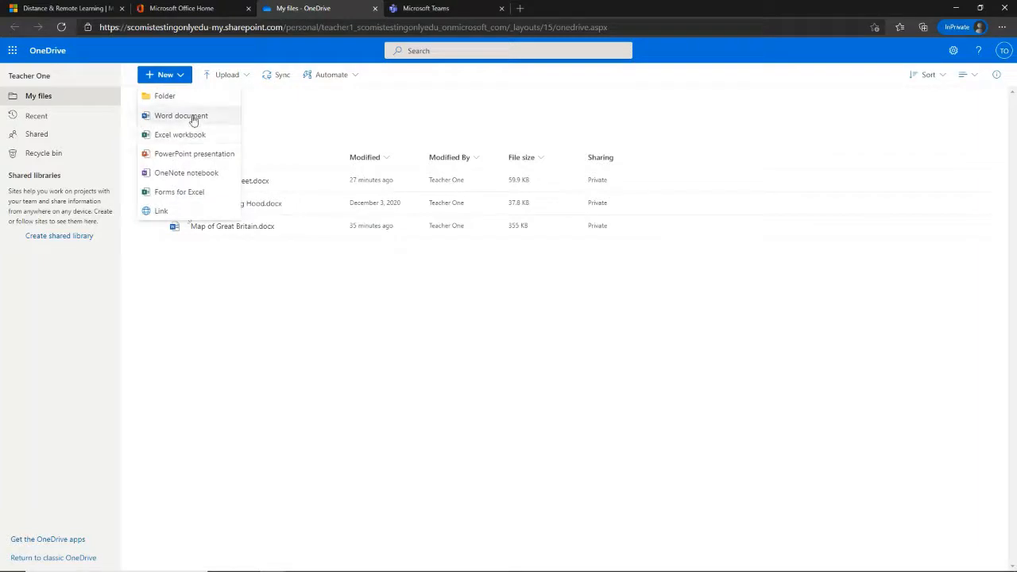
click(258, 126)
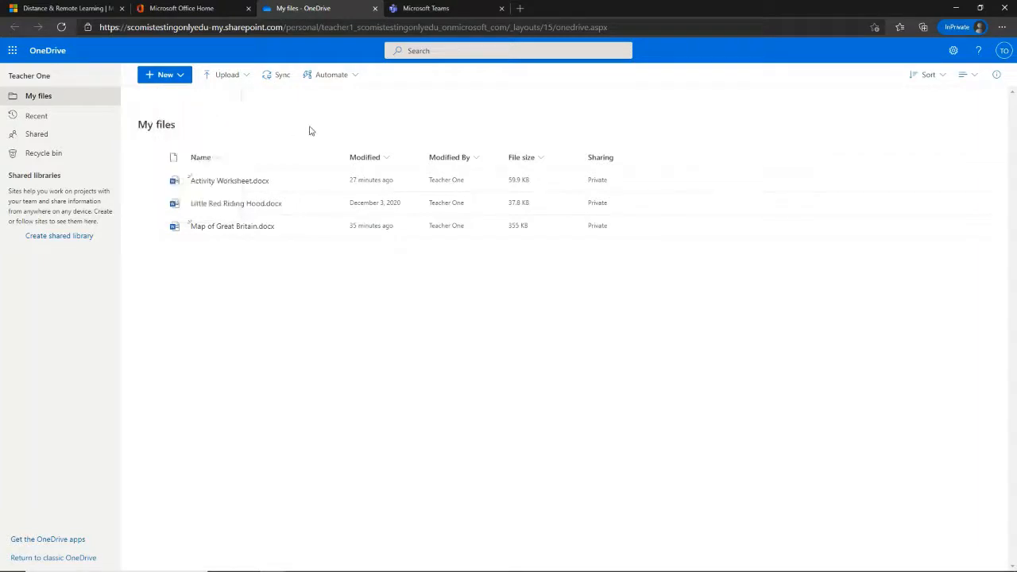
click(250, 181)
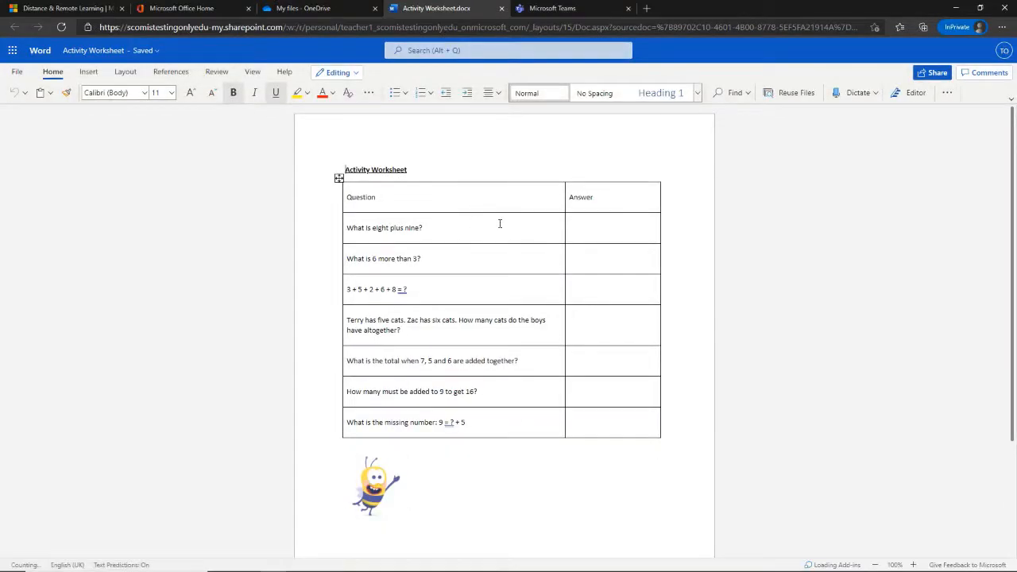
click(502, 8)
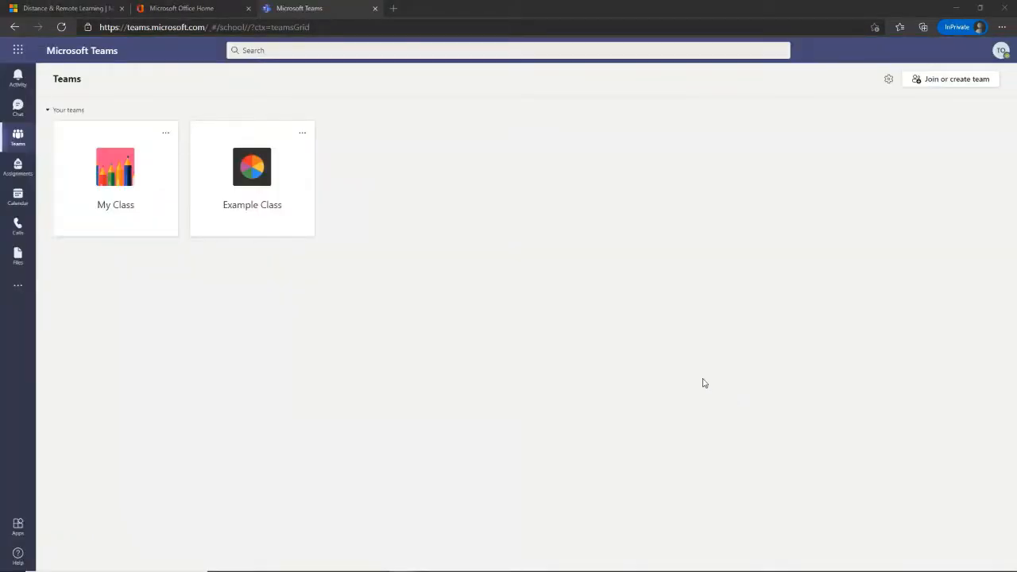
Start a new assignment in the Example Class team's General channel
click(268, 179)
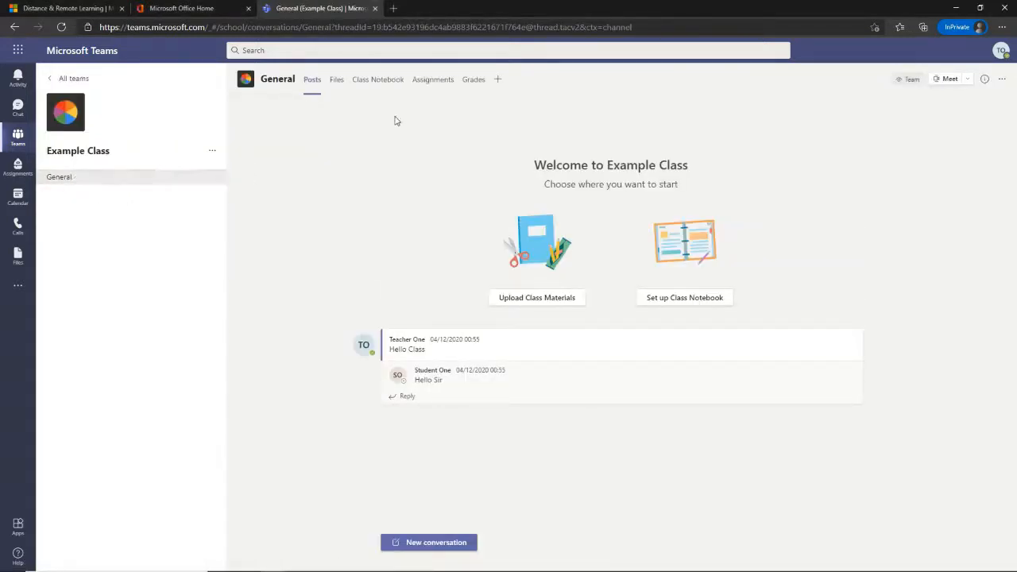
click(436, 81)
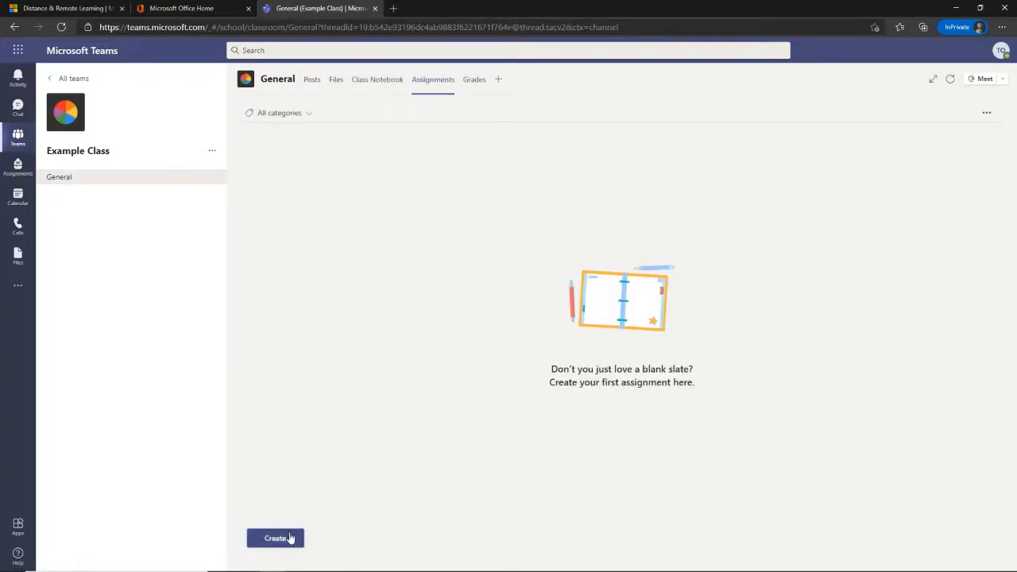
click(292, 538)
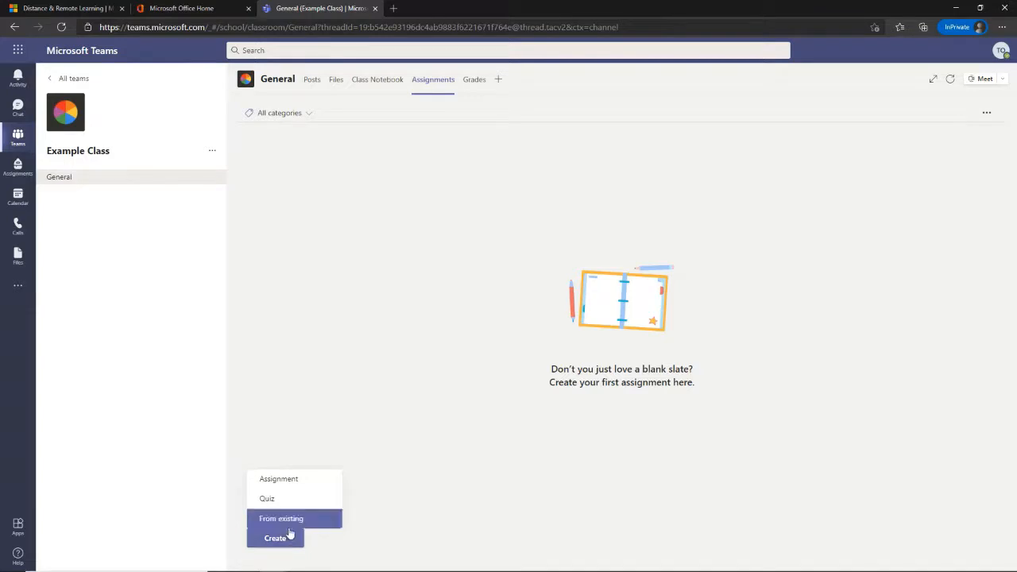
click(314, 480)
Title the assignment "Maths quiz" and enter the instructions "Please complete"
click(334, 172)
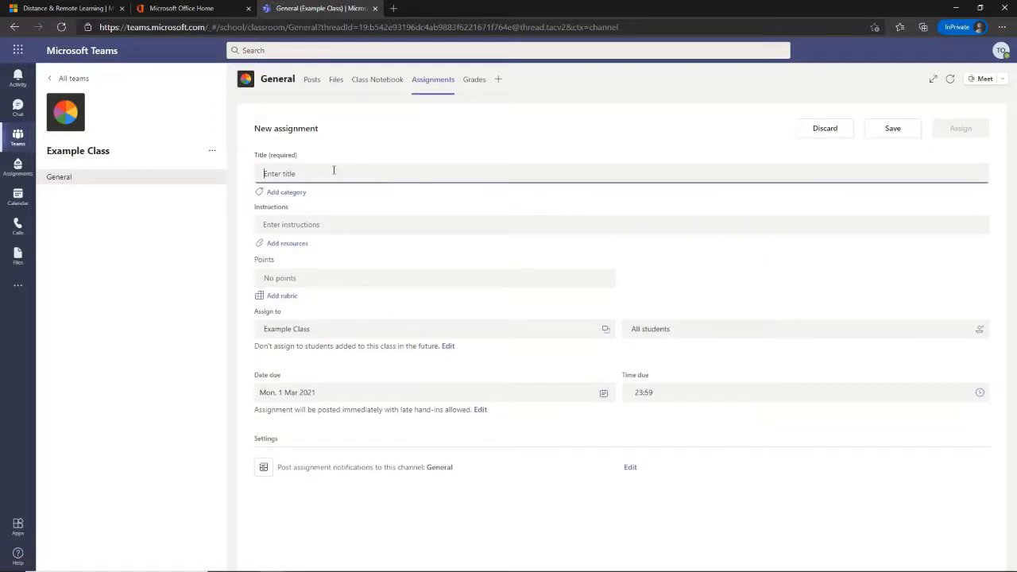
text(Maths )
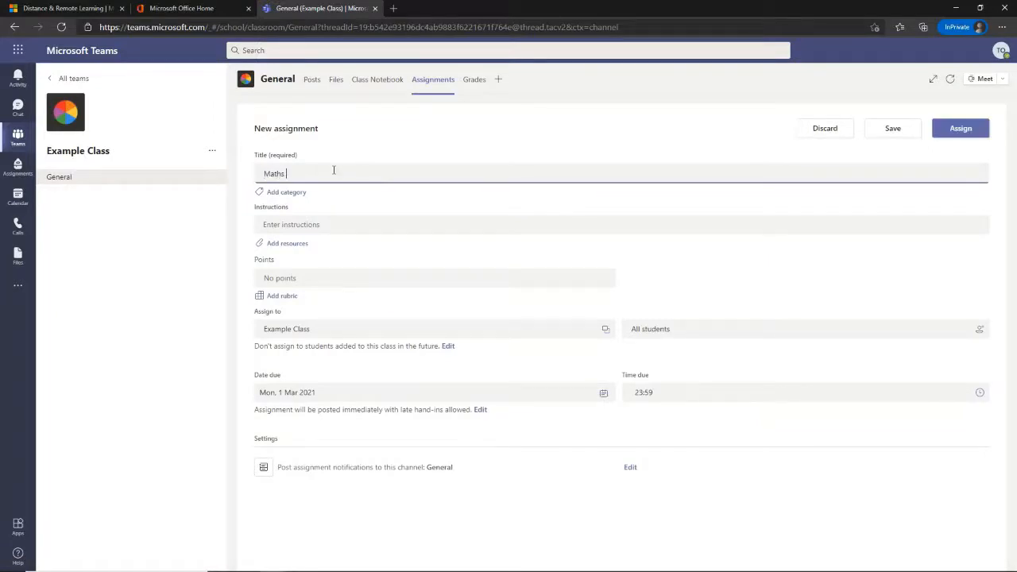
text(quiz)
click(313, 225)
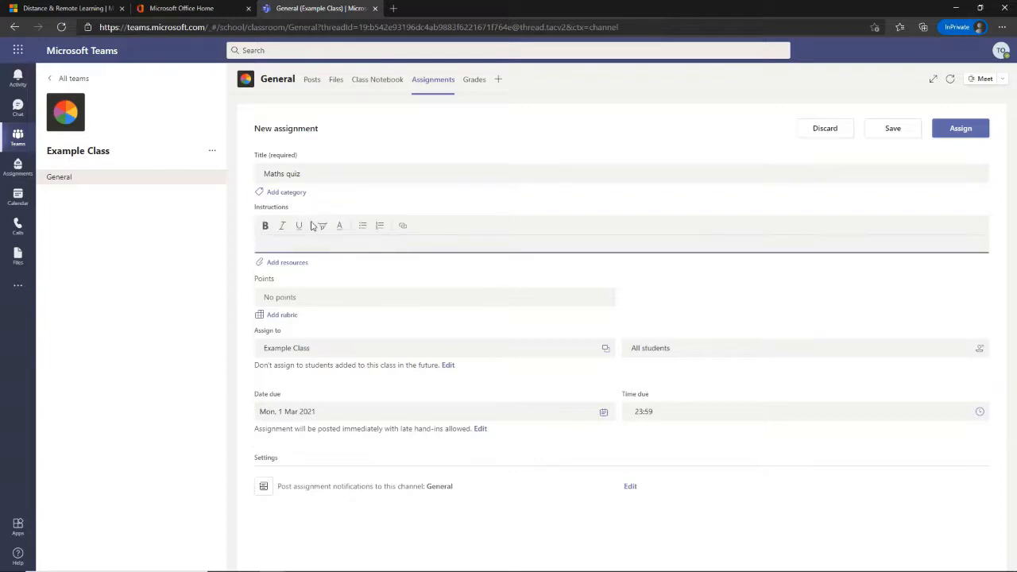
text(Please complete)
Attach Activity Worksheet.docx from OneDrive to the assignment and let students edit their own copy
click(288, 267)
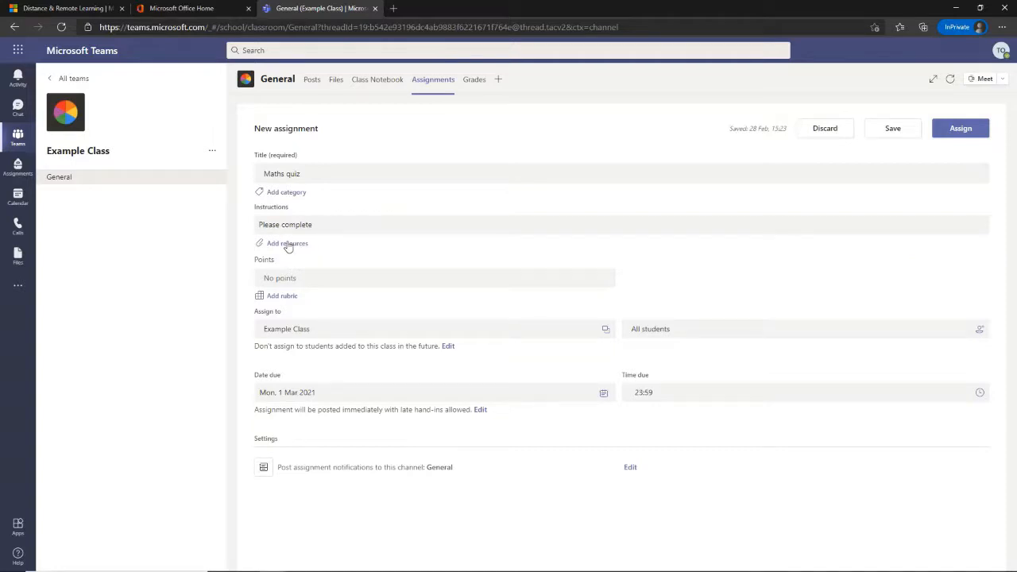
click(288, 245)
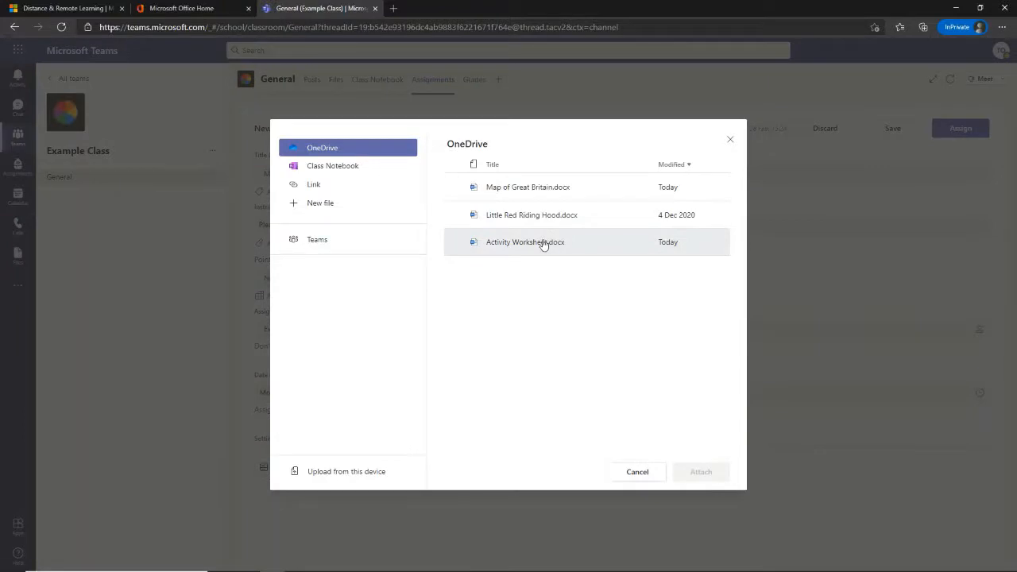
click(542, 243)
click(698, 474)
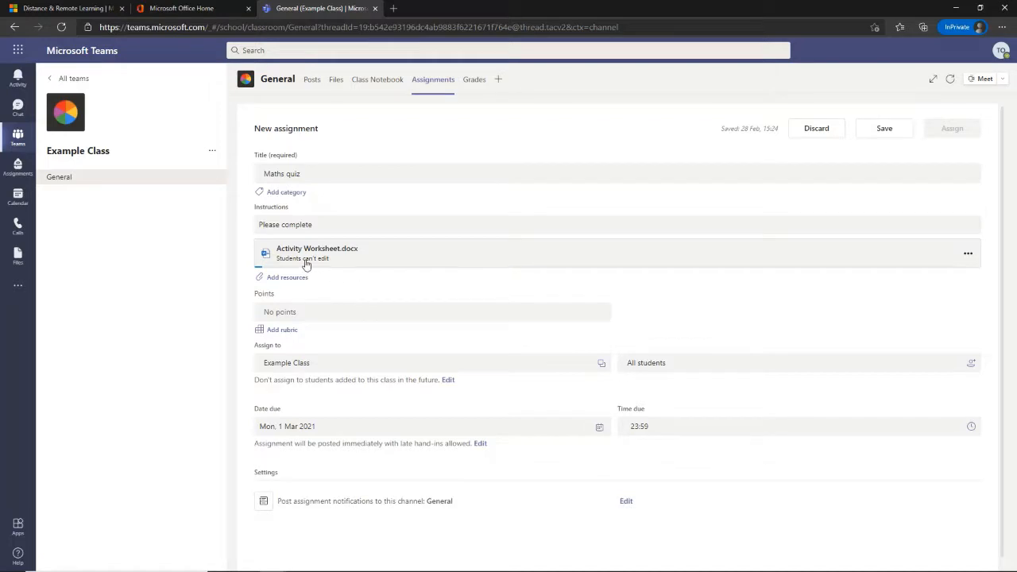
click(968, 256)
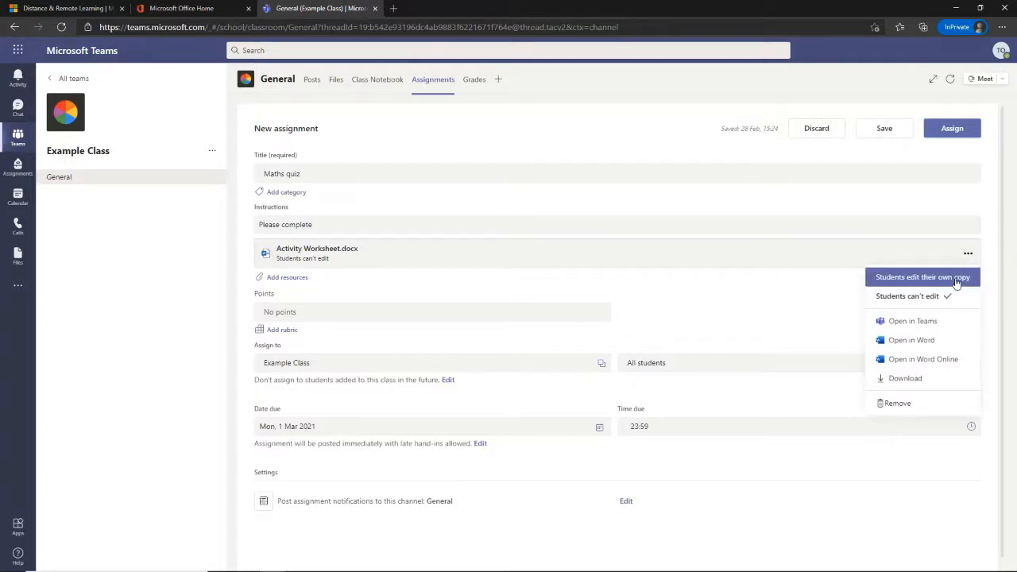
click(957, 283)
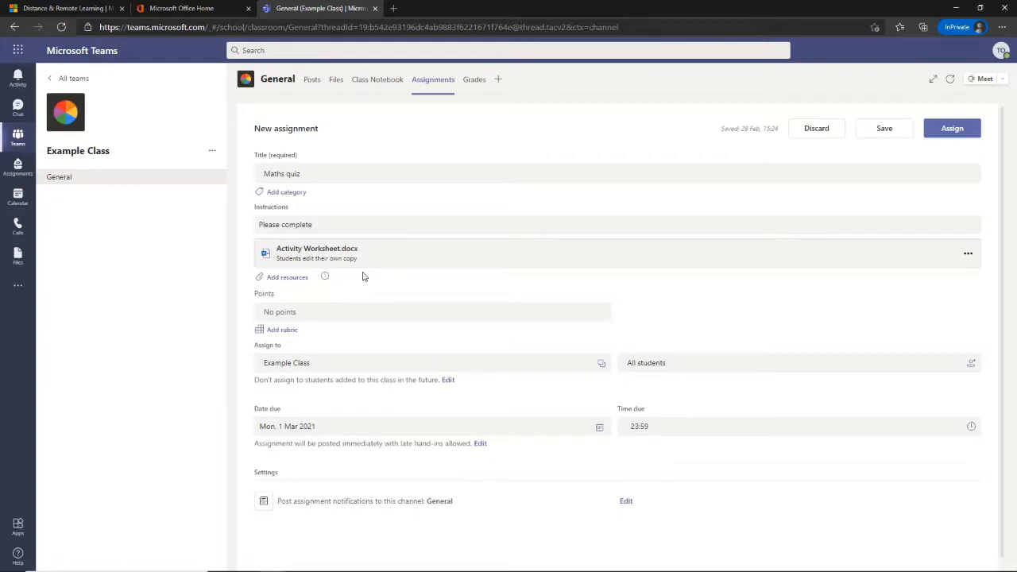
Set the assignment's points to 7 and its due date to Friday 5 March 2021
click(280, 312)
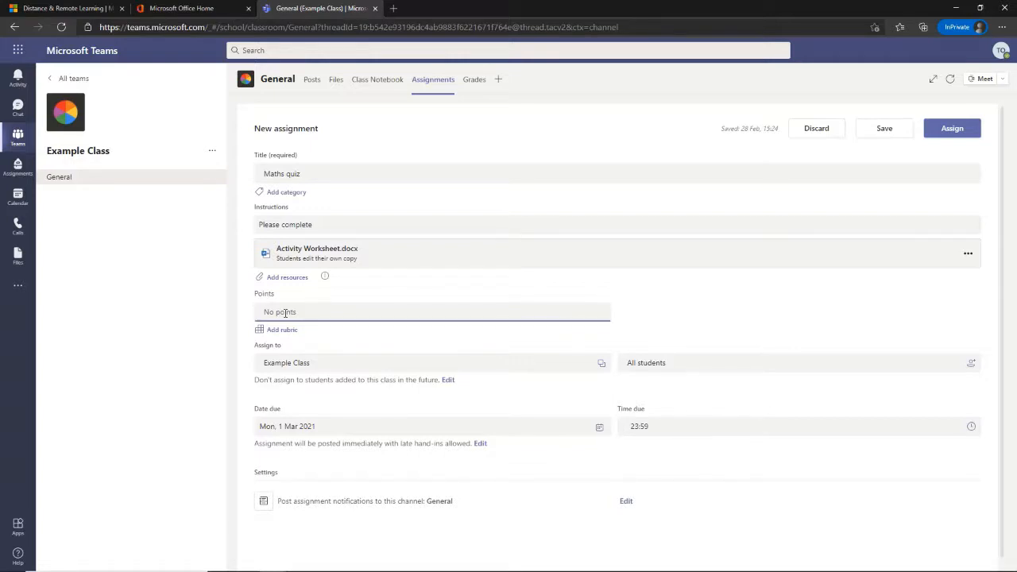
text(7)
click(599, 429)
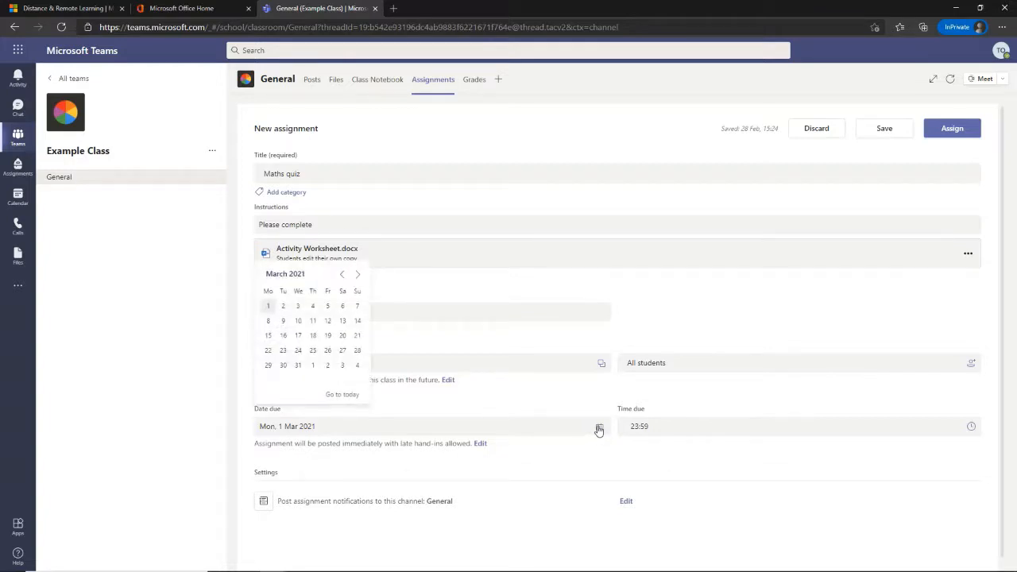
click(327, 305)
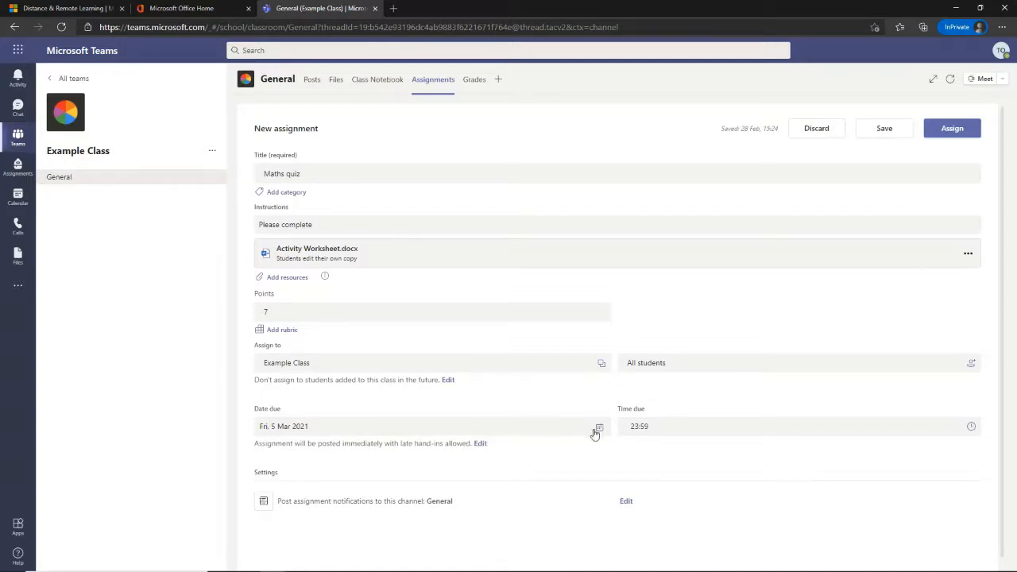
Give the Maths quiz a close date of Sunday 7 March 2021 and assign it to the class
click(480, 445)
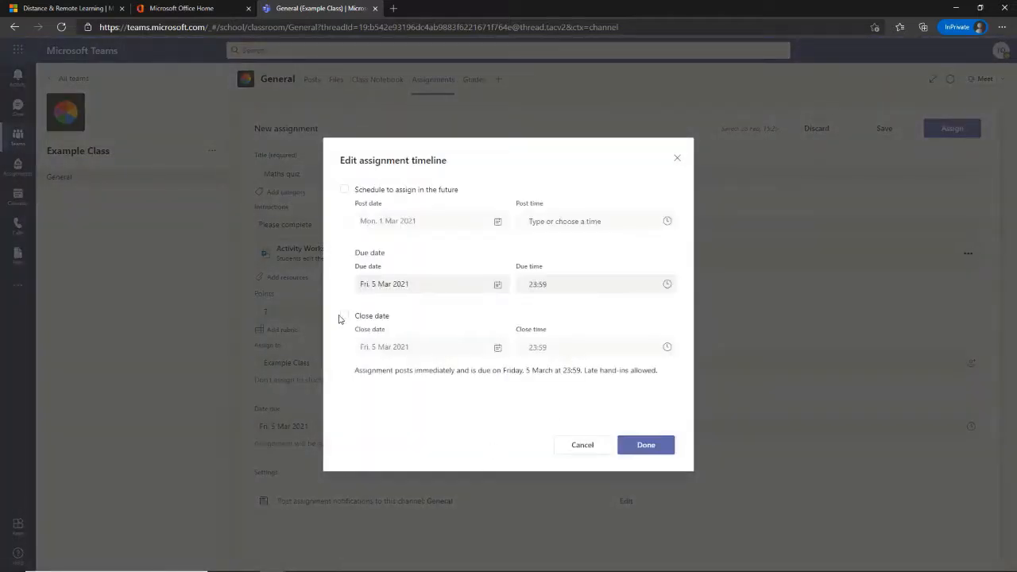
click(344, 315)
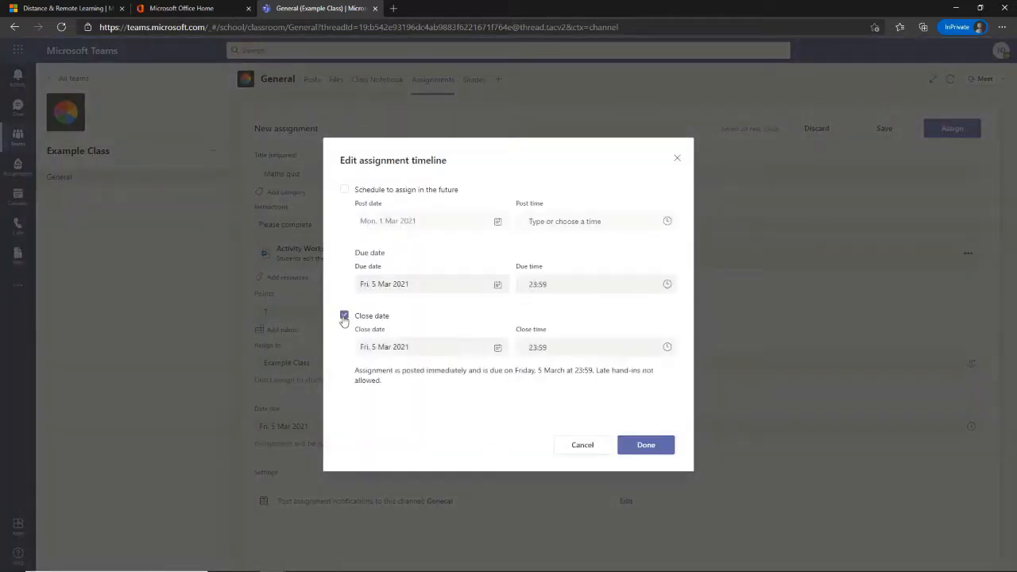
click(498, 348)
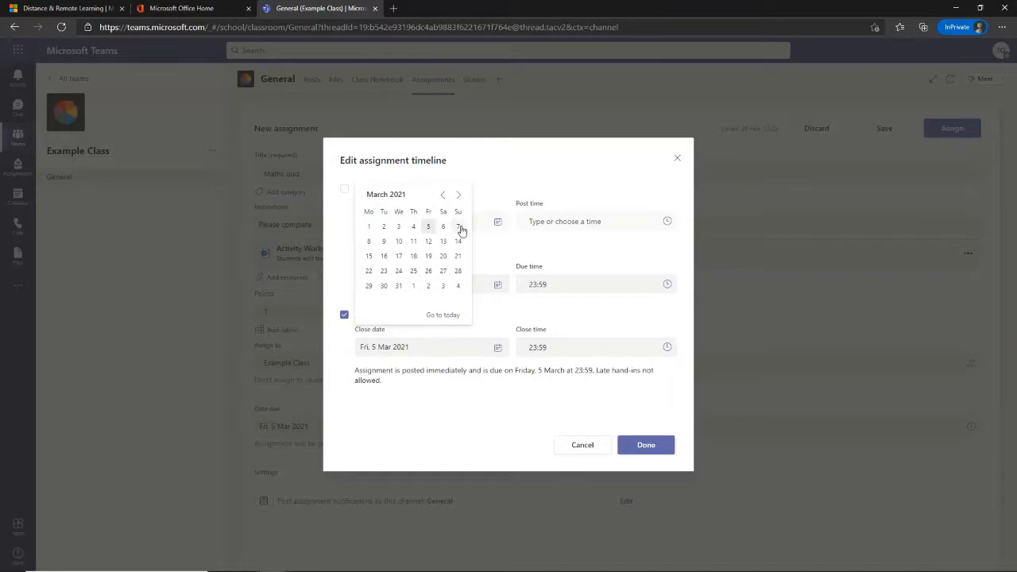
click(459, 226)
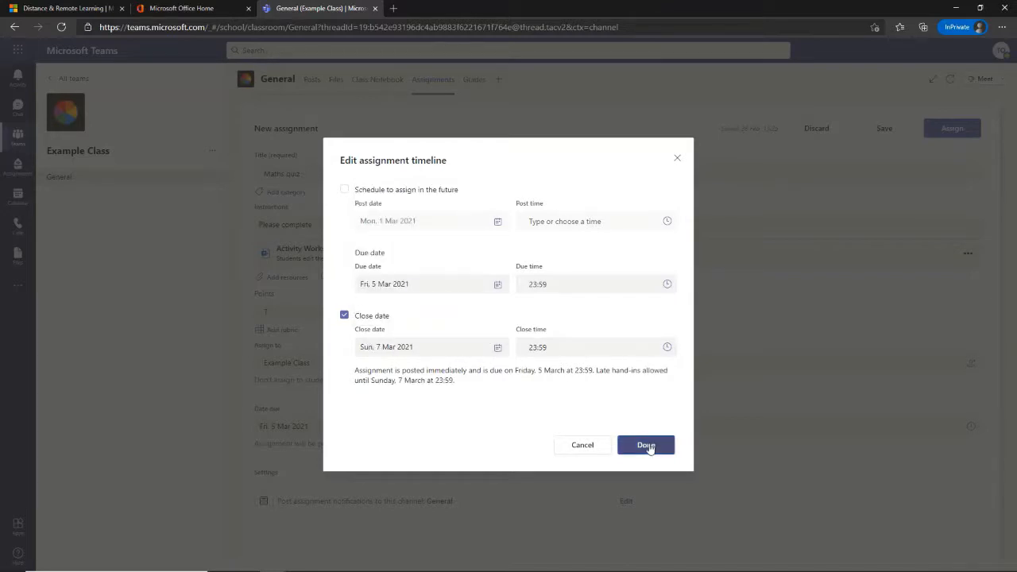
click(648, 446)
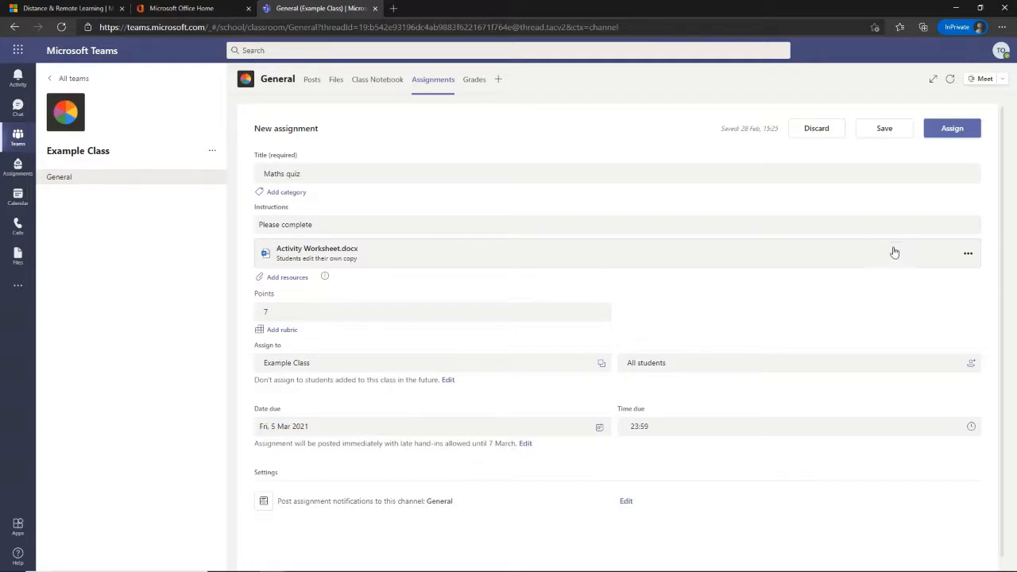
click(967, 129)
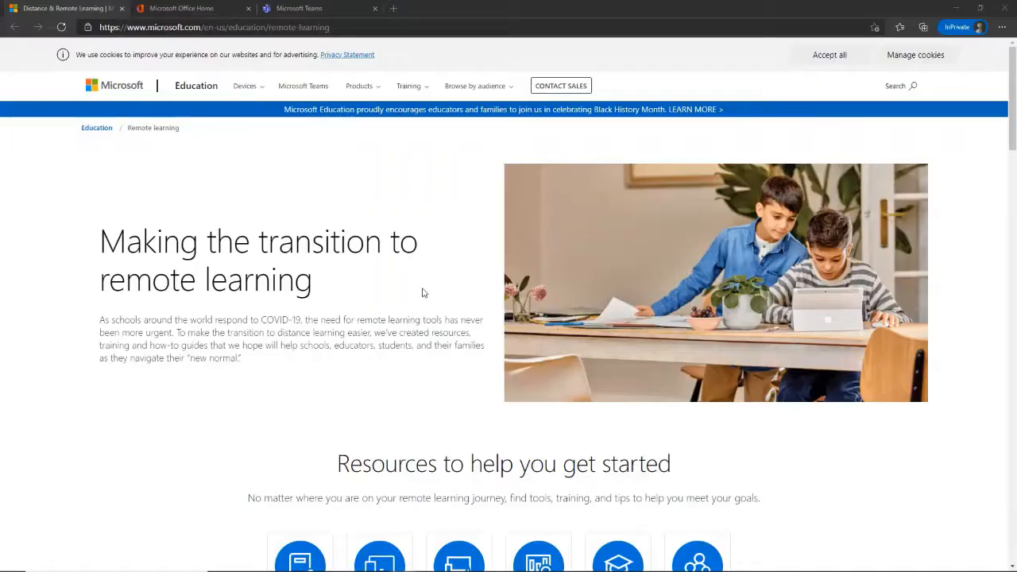
Return to the Example Class team in Teams and open the assigned Maths quiz's list of student submissions
click(220, 13)
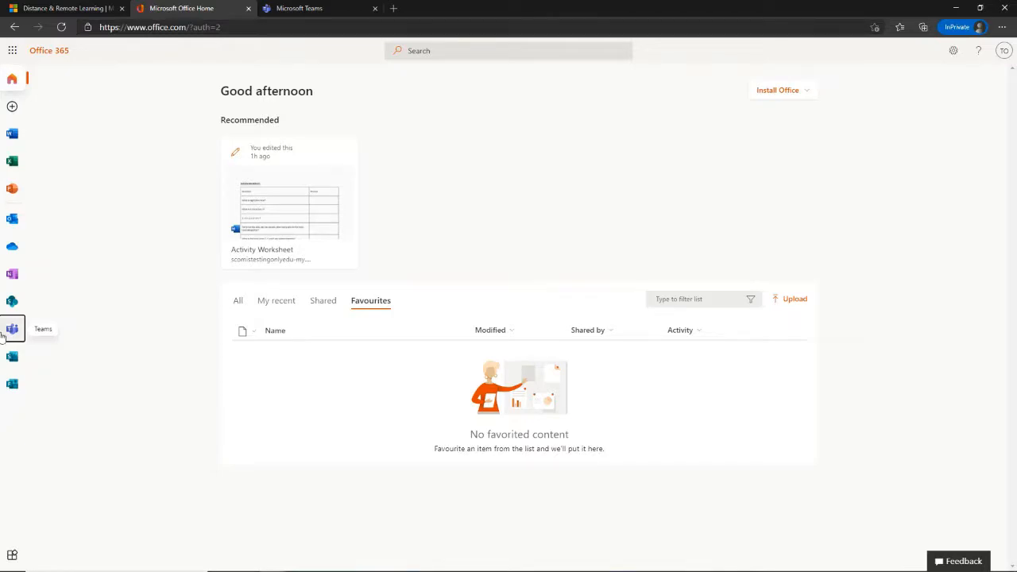
click(296, 9)
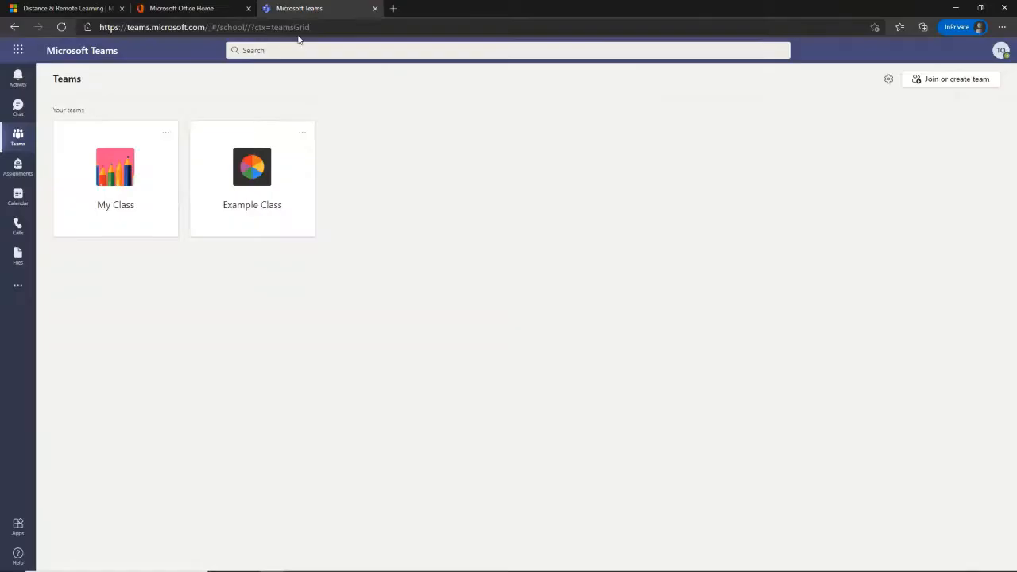
click(247, 169)
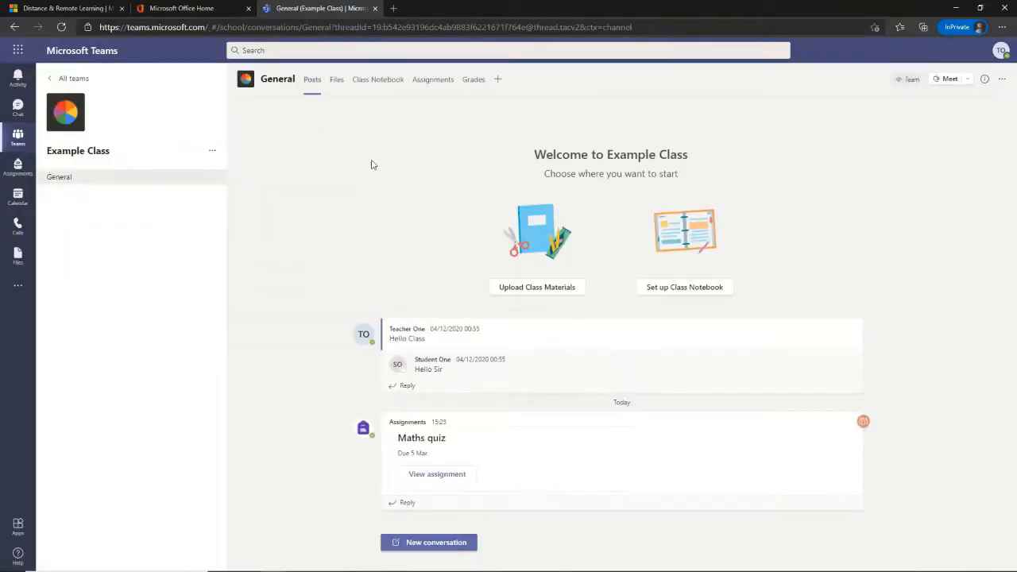
click(433, 81)
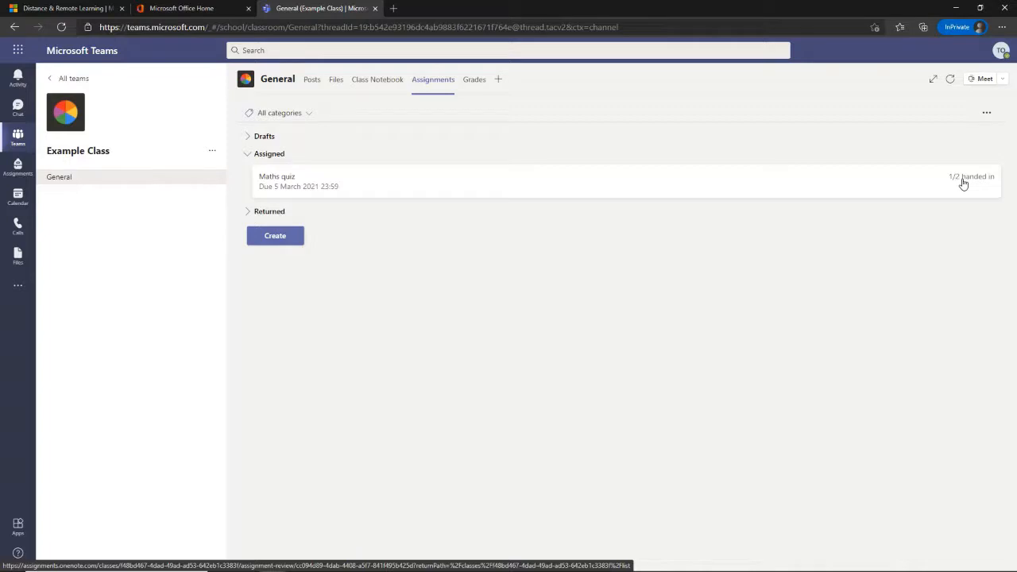
click(879, 186)
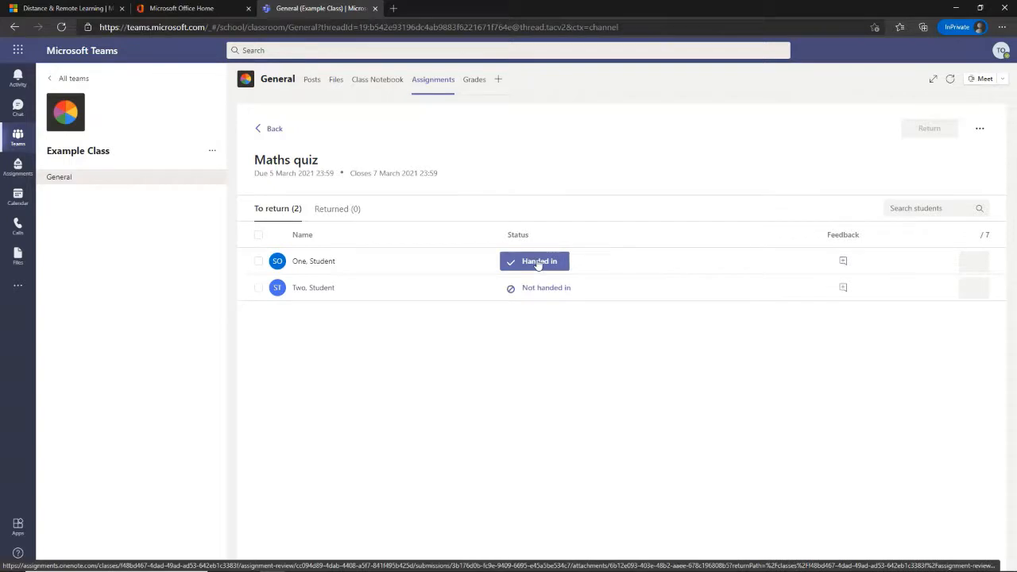
Review the first student's handed-in Activity Worksheet.docx and the attached photo of the worksheet
click(537, 262)
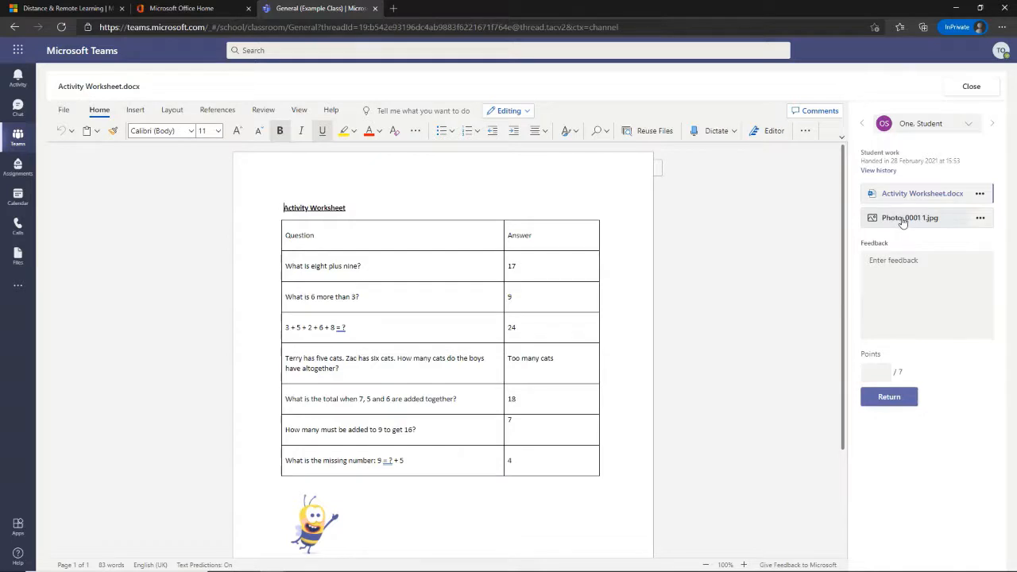
click(903, 220)
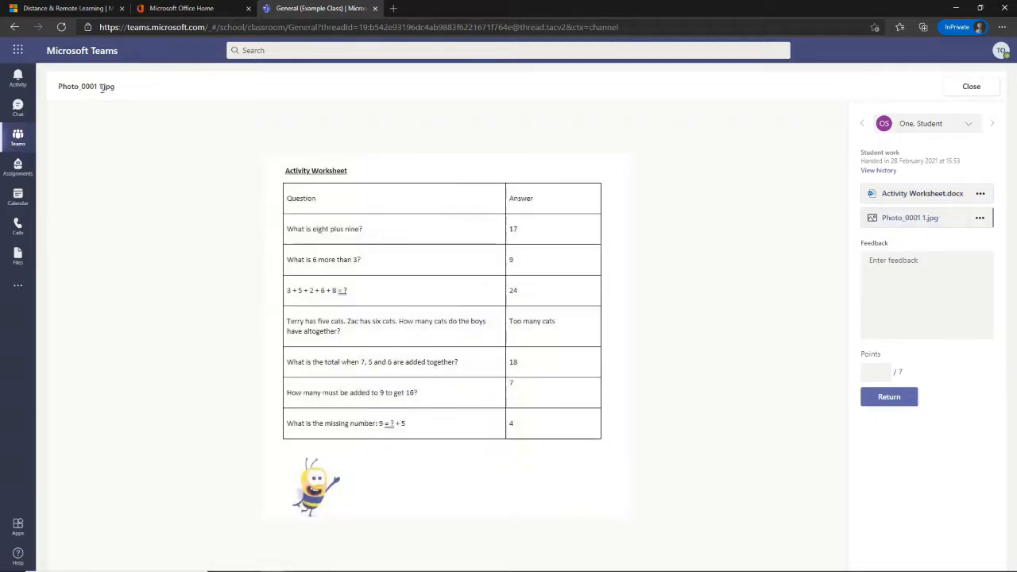
click(904, 198)
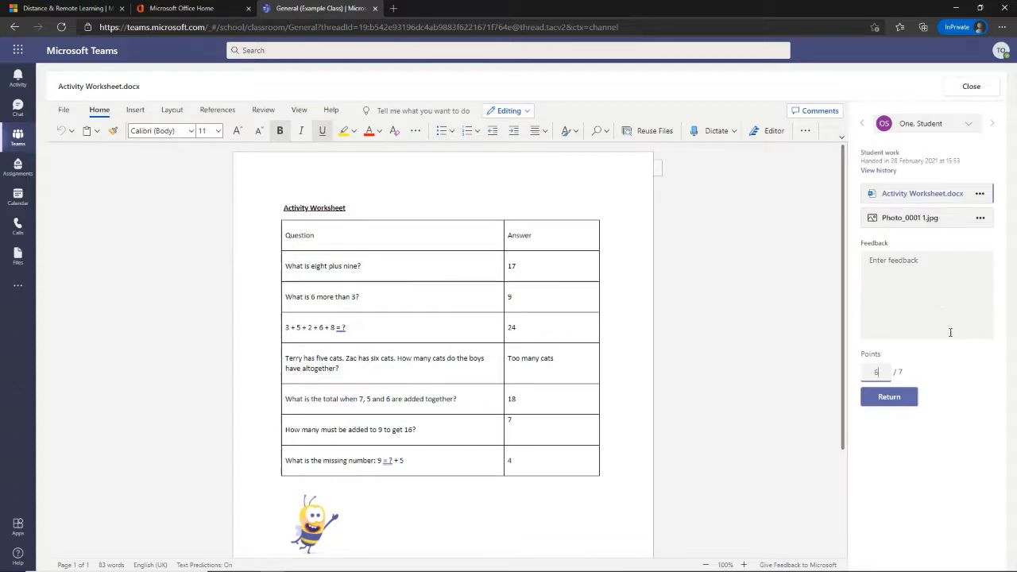
Award the student 6 points, add the feedback "Well done! You can never have too many cats!" and return the work
click(920, 261)
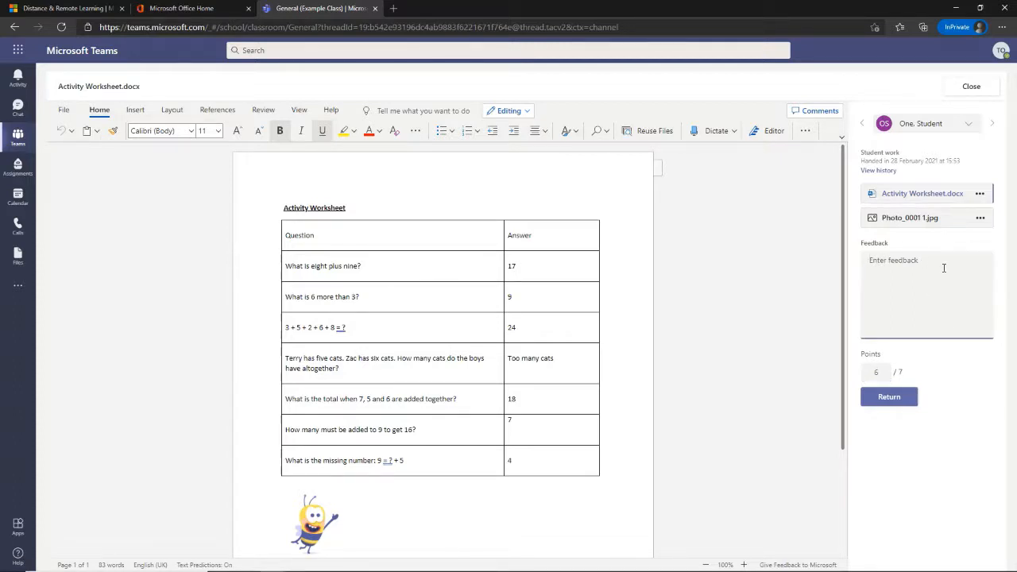
text(Well done! You can never have too many cats!)
click(902, 399)
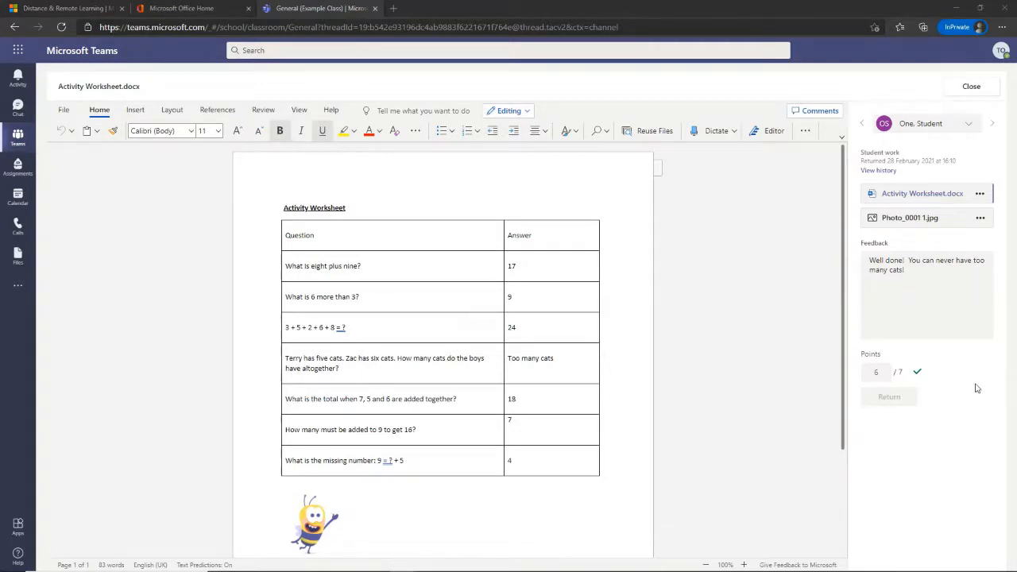
Close the marked worksheet and check the Maths quiz's returned and to-return work, including the class's Returned assignments group
click(967, 125)
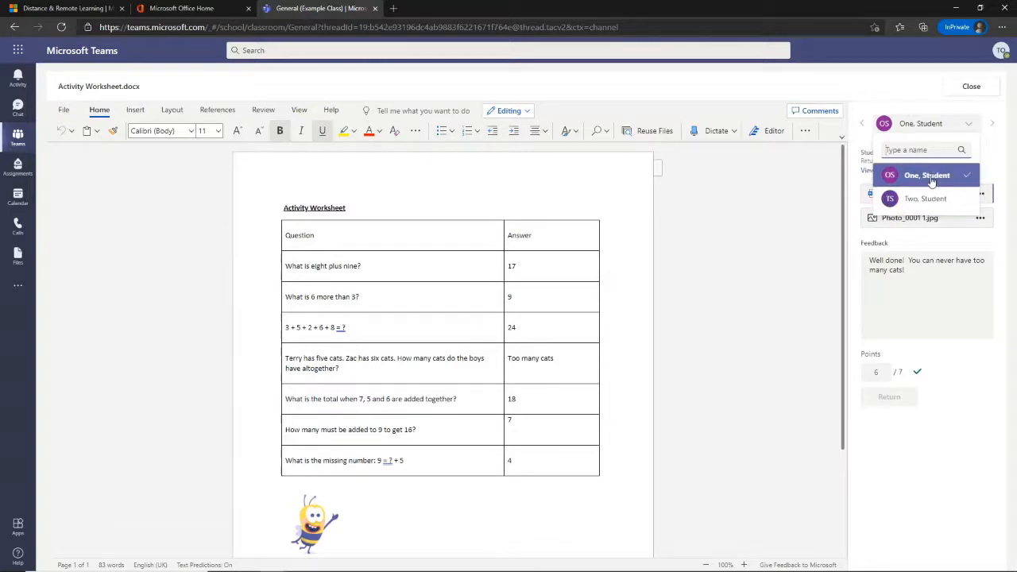
click(913, 81)
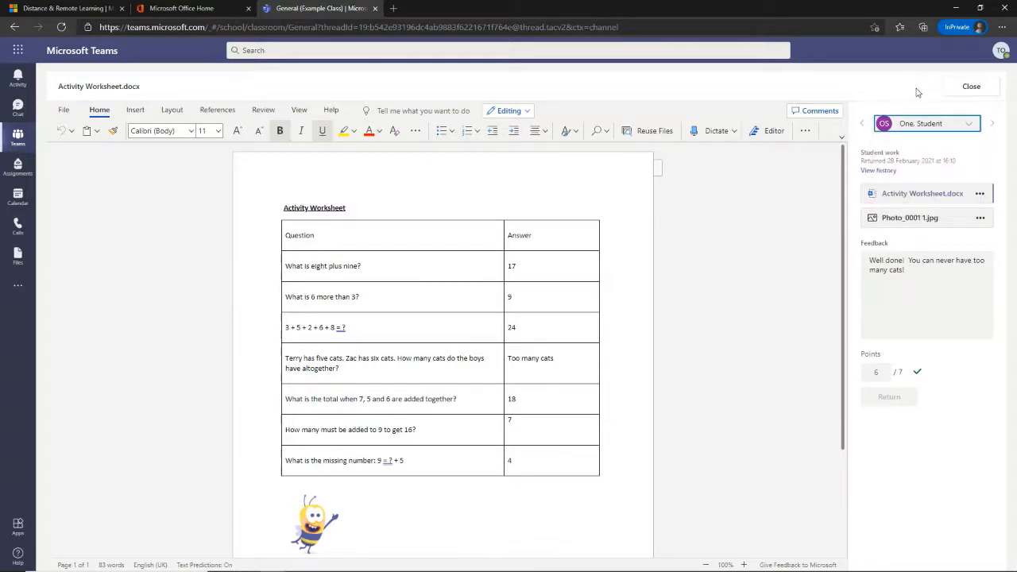
click(972, 89)
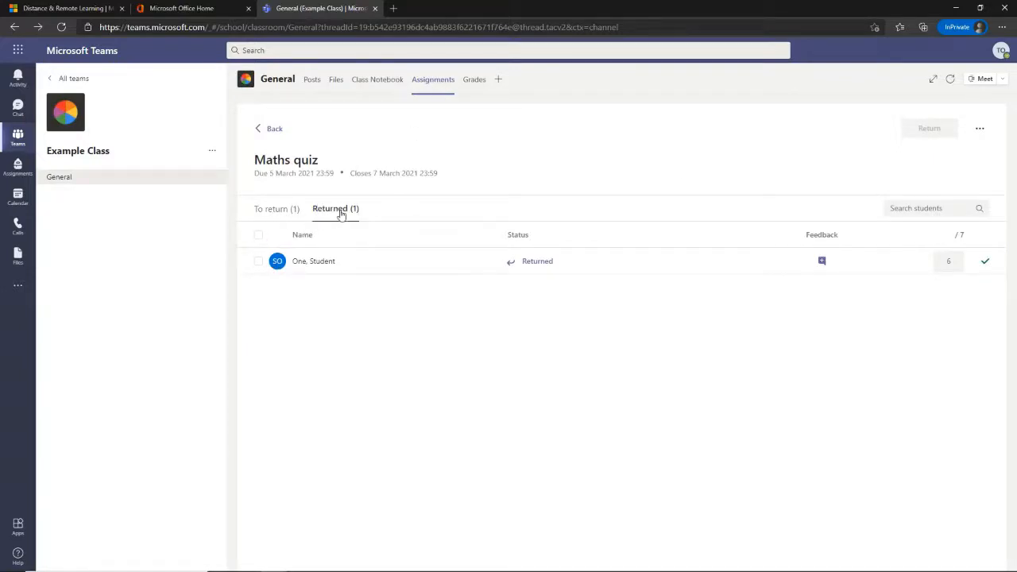
click(280, 211)
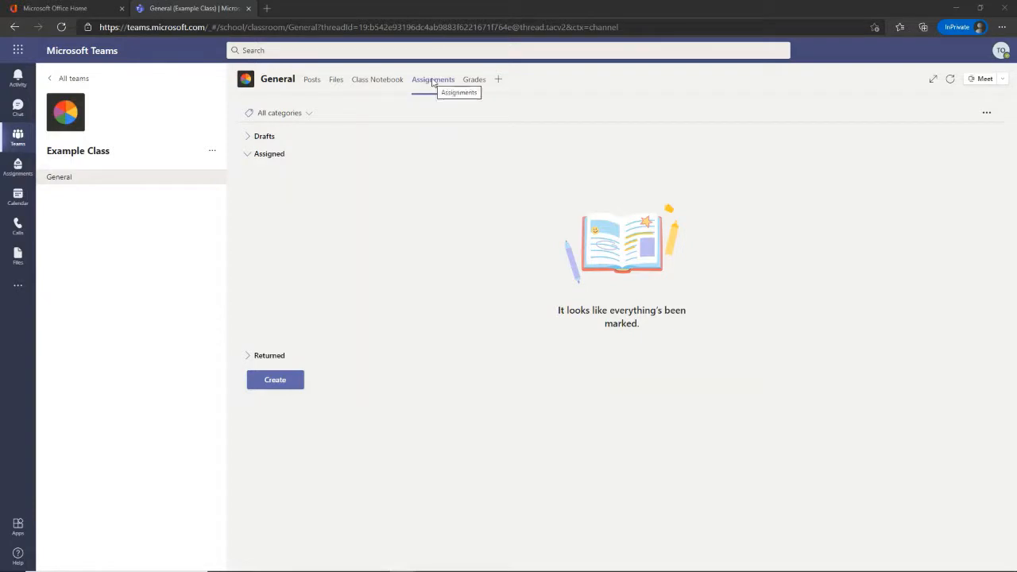
click(248, 356)
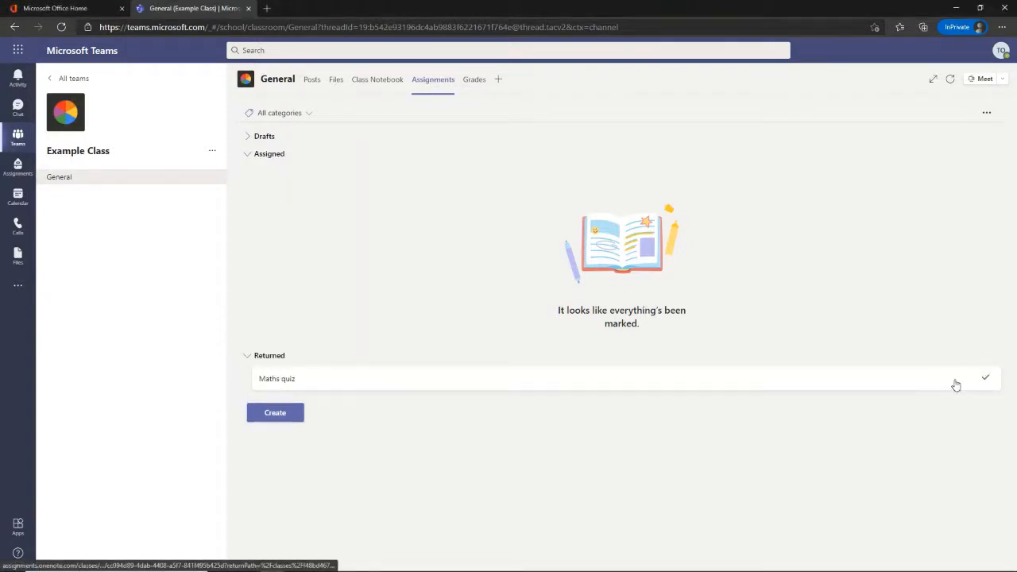
Review the Example Class gradebook for the Maths quiz and check the actions available for the first student's grade
click(477, 81)
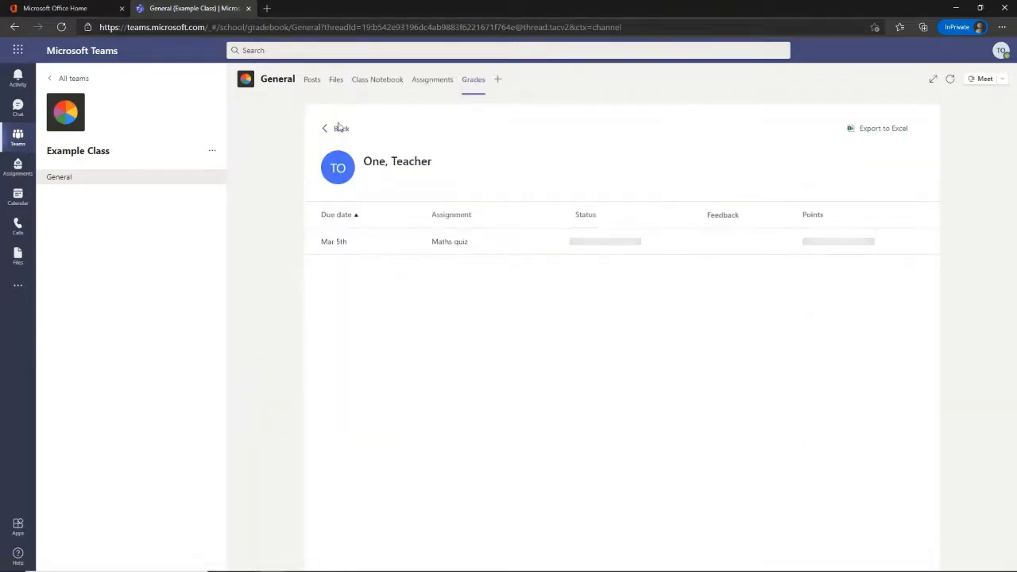
click(335, 130)
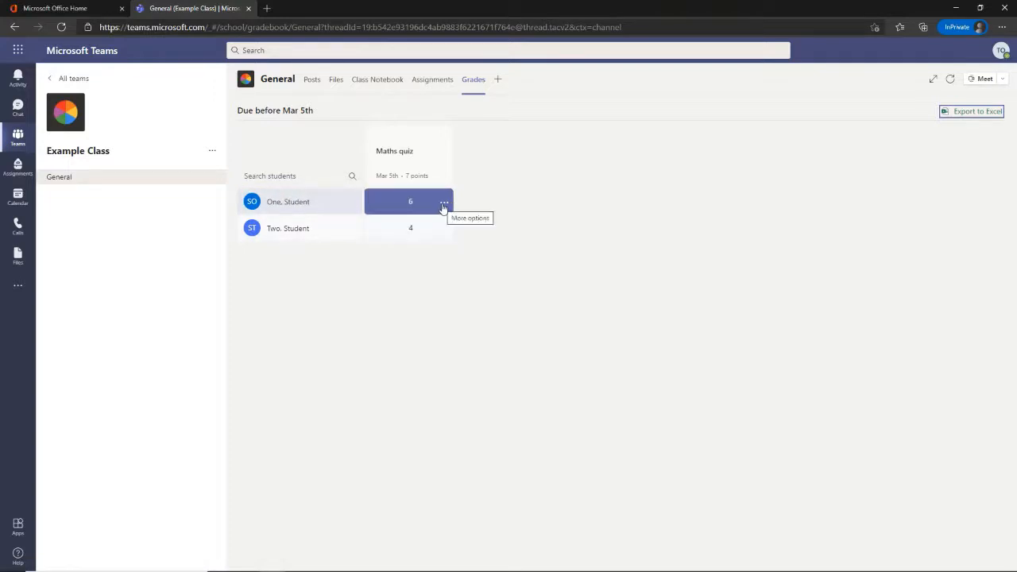
click(445, 203)
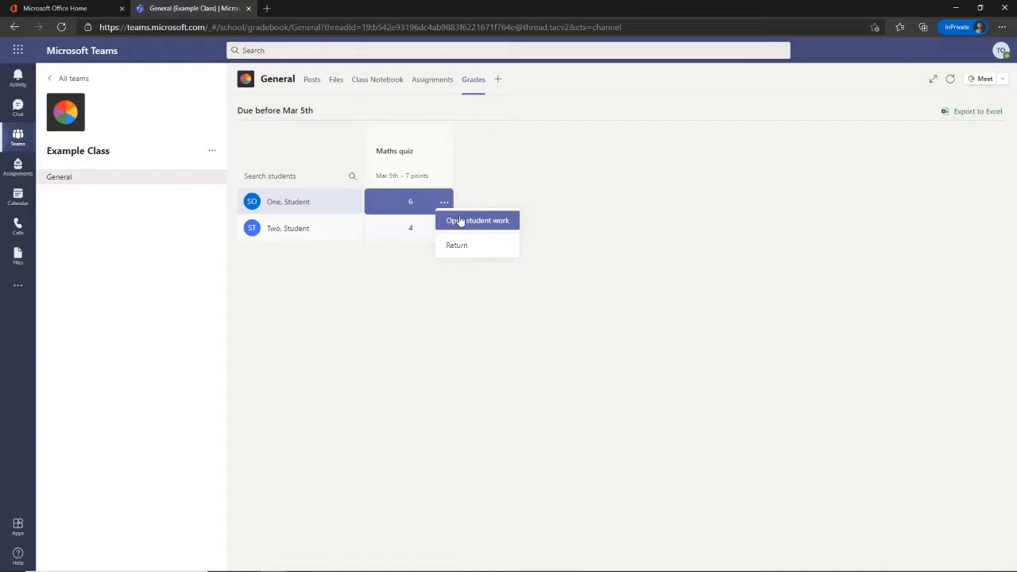
click(515, 193)
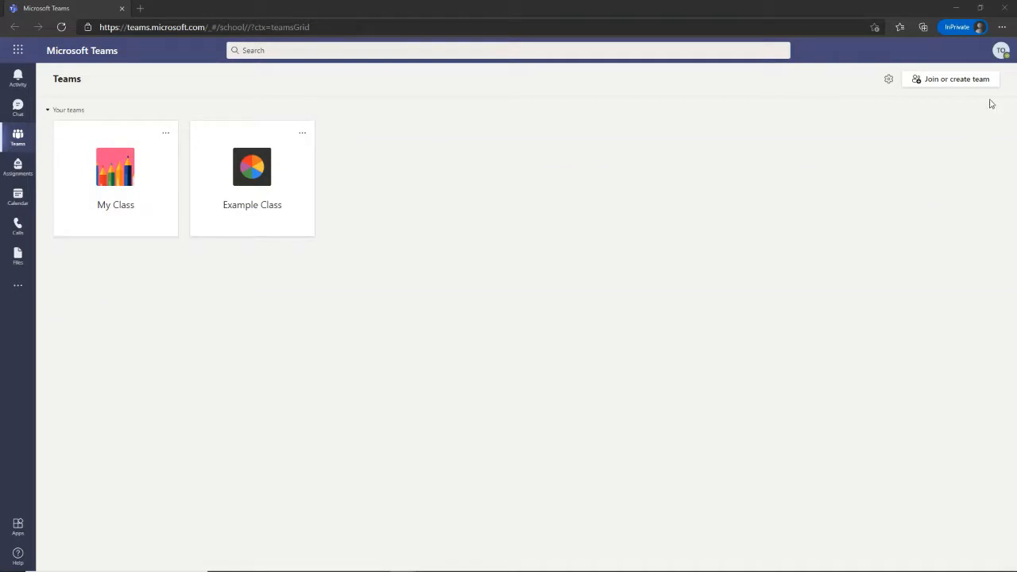
Sign the teacher account out of Microsoft Teams
click(1002, 52)
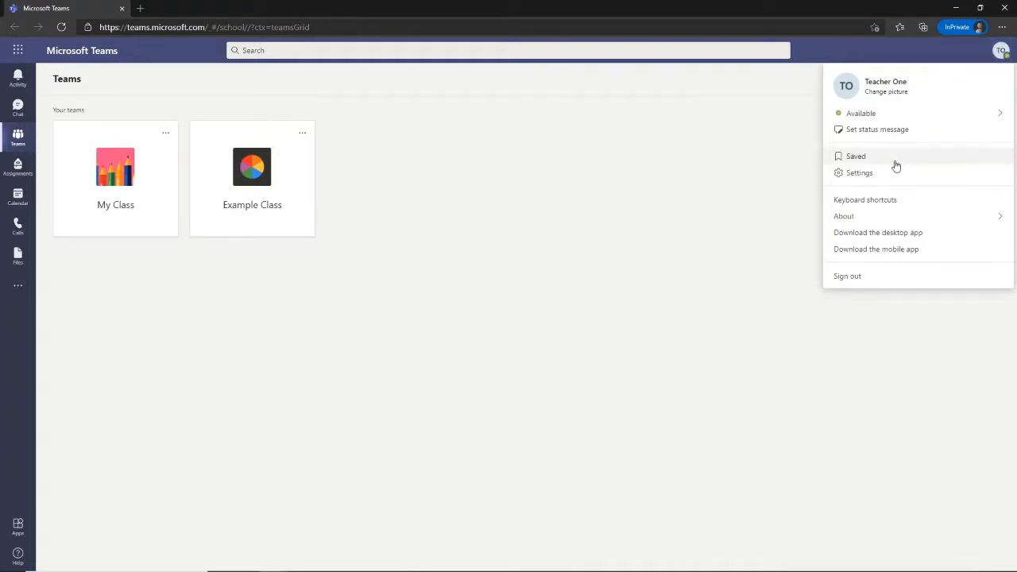
click(878, 277)
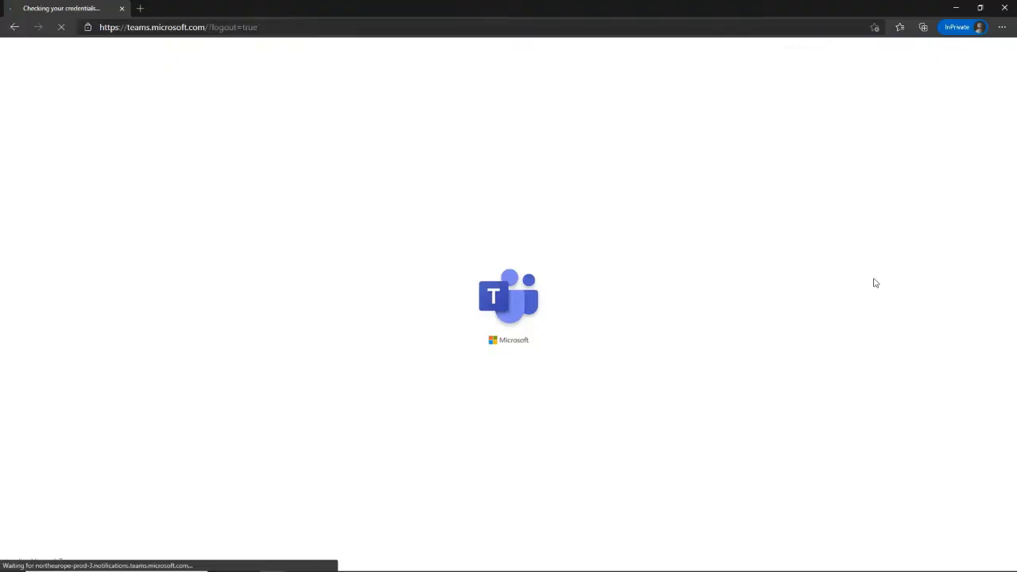